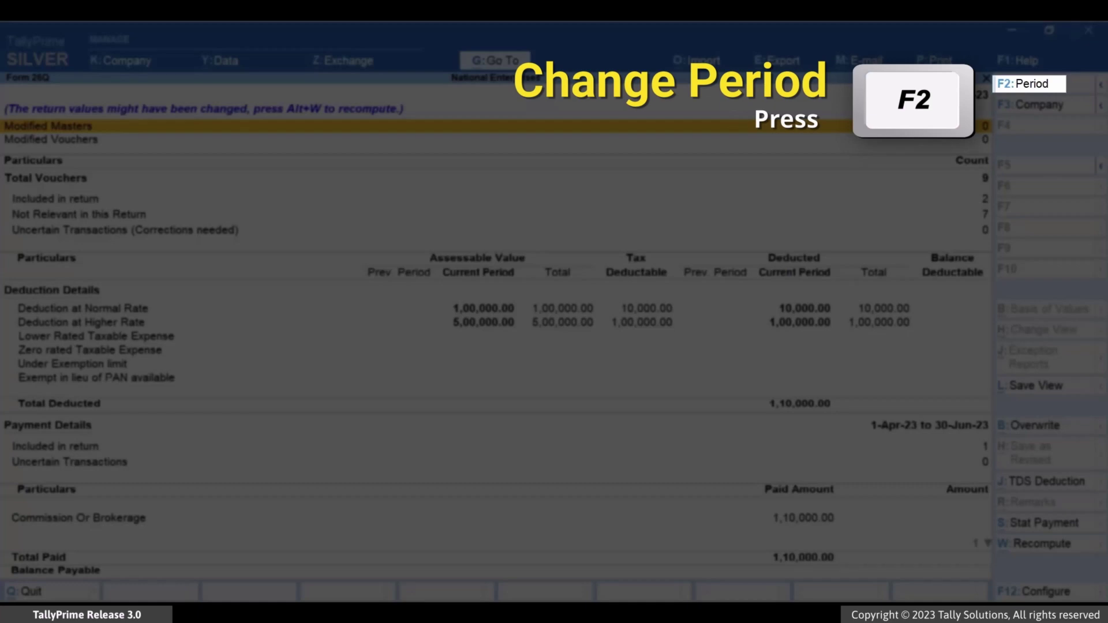
# Keep the report period 1-4-2023 to 30-6-2023 and save the Form 26Q return
pyautogui.press('F2')
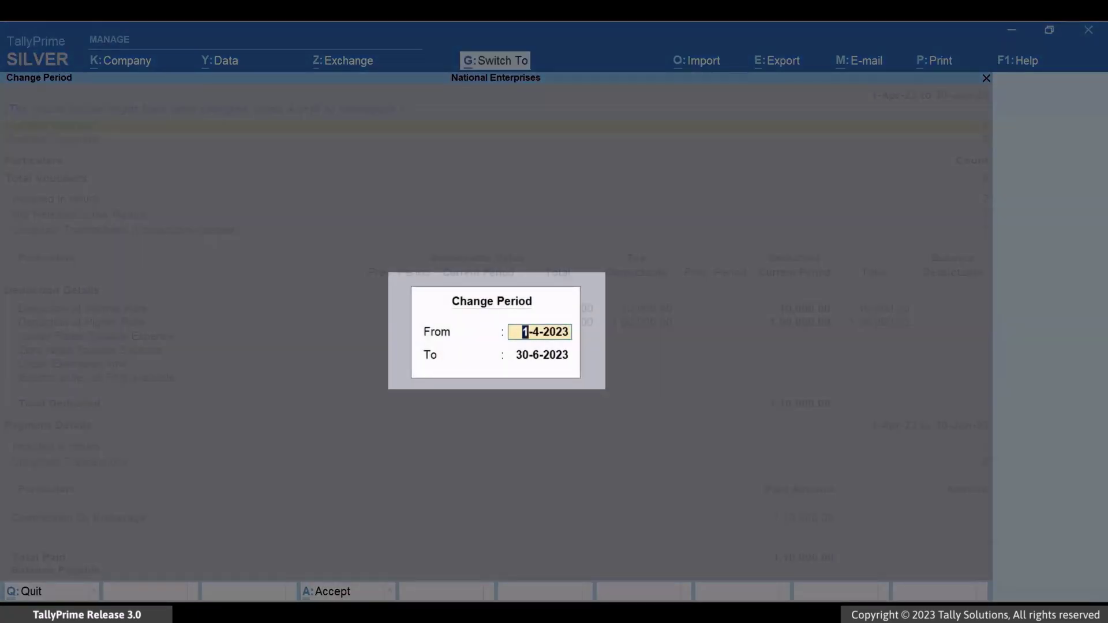
pyautogui.press('Return')
pyautogui.press('Return')
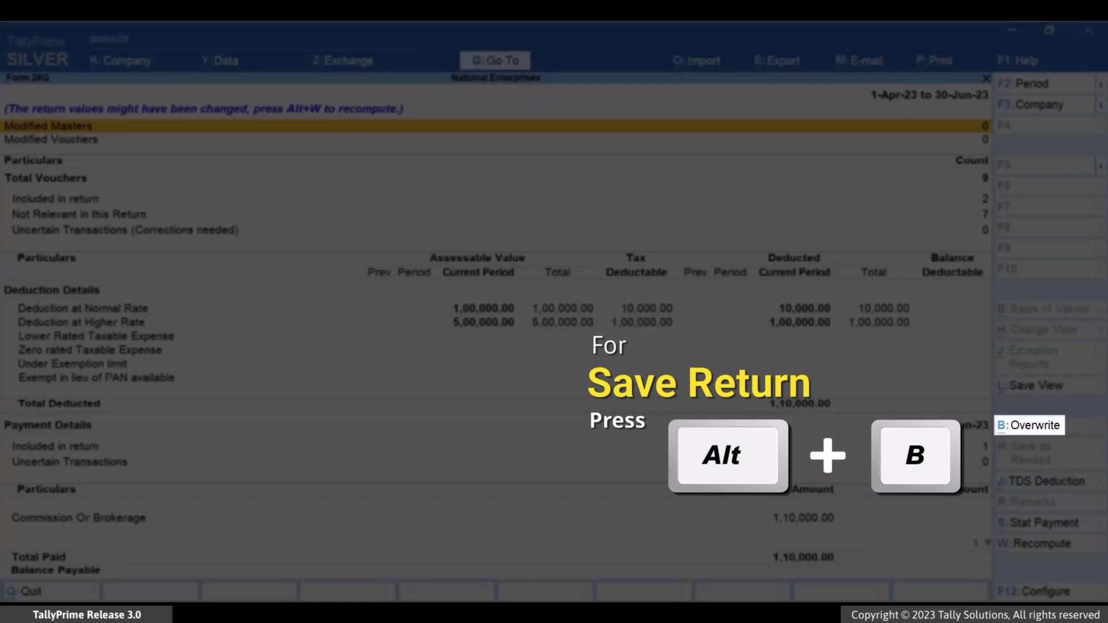
pyautogui.hotkey('alt', 'b')
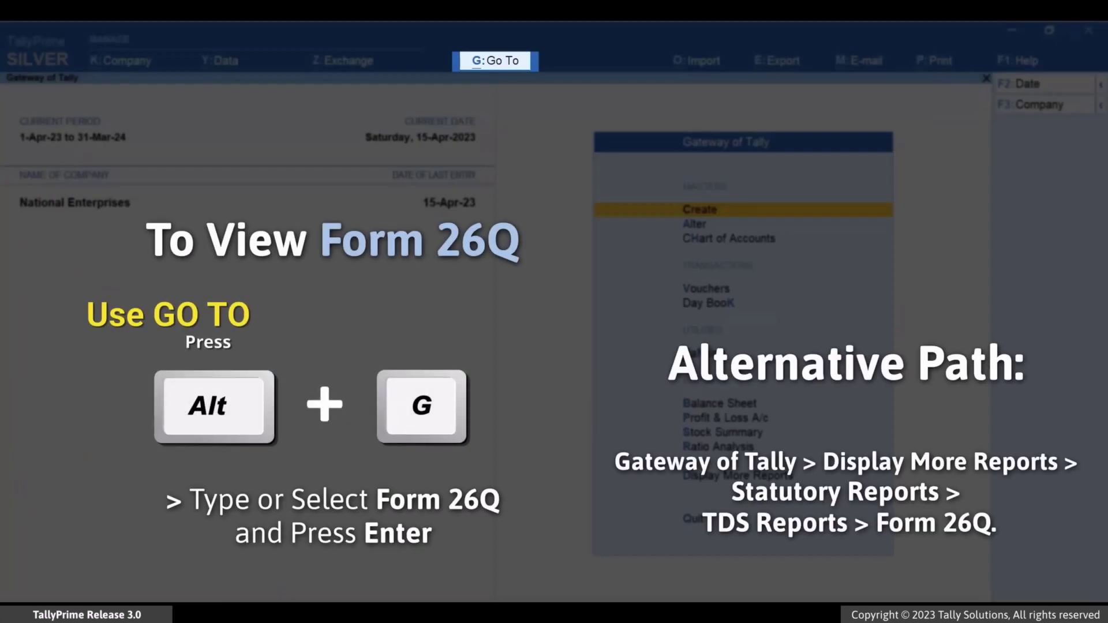
# Reopen the Form 26Q report through Go To and bring up its export options
pyautogui.hotkey('alt', 'g')
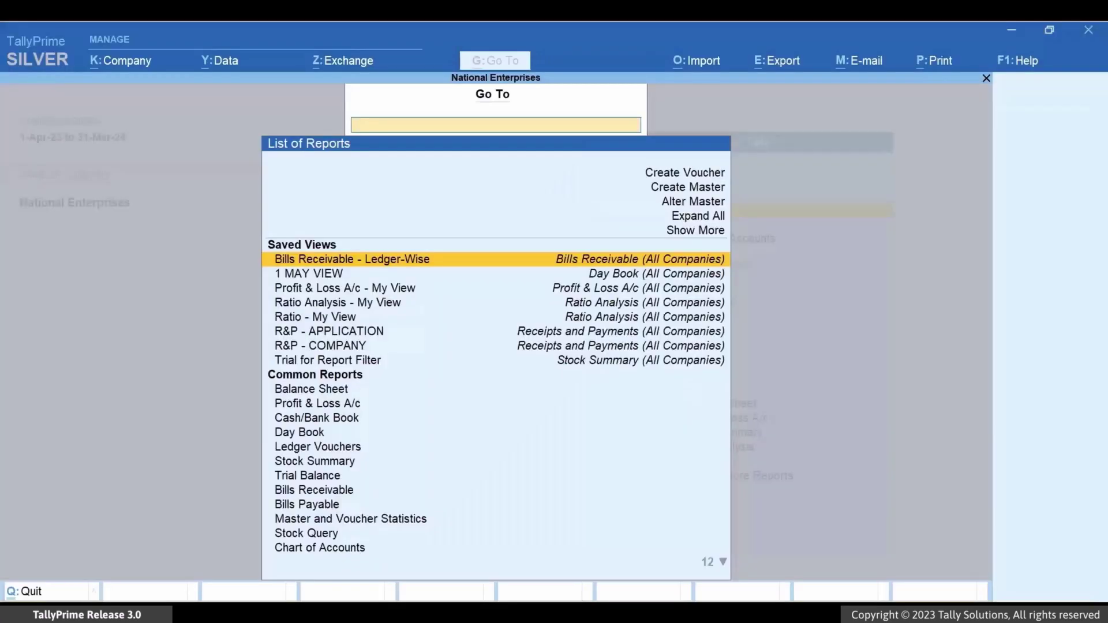
pyautogui.write('Form 26')
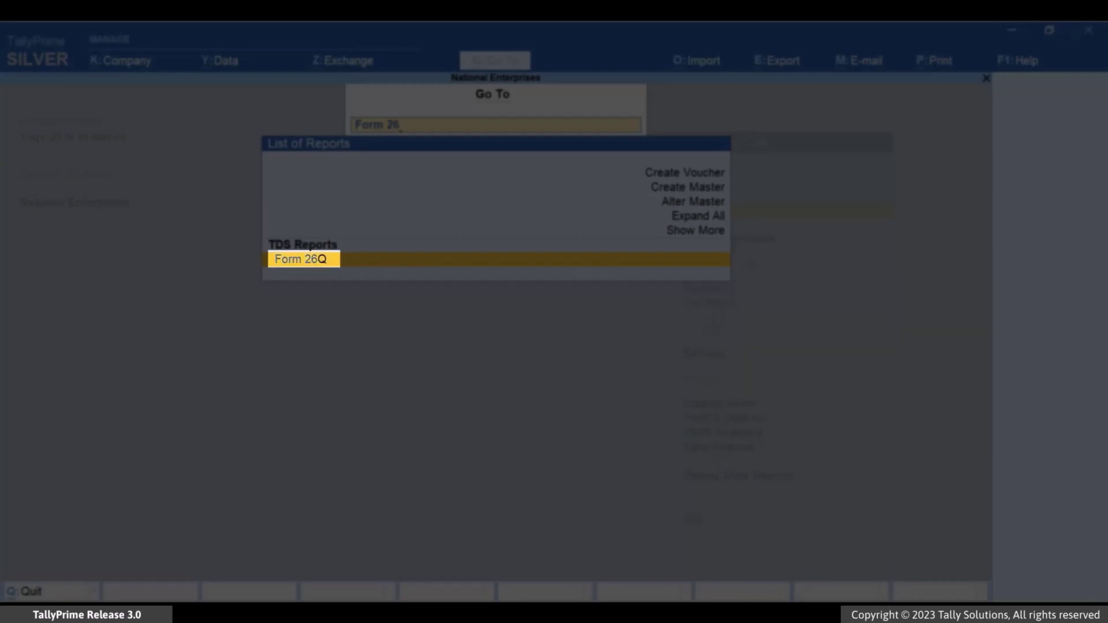
pyautogui.press('Return')
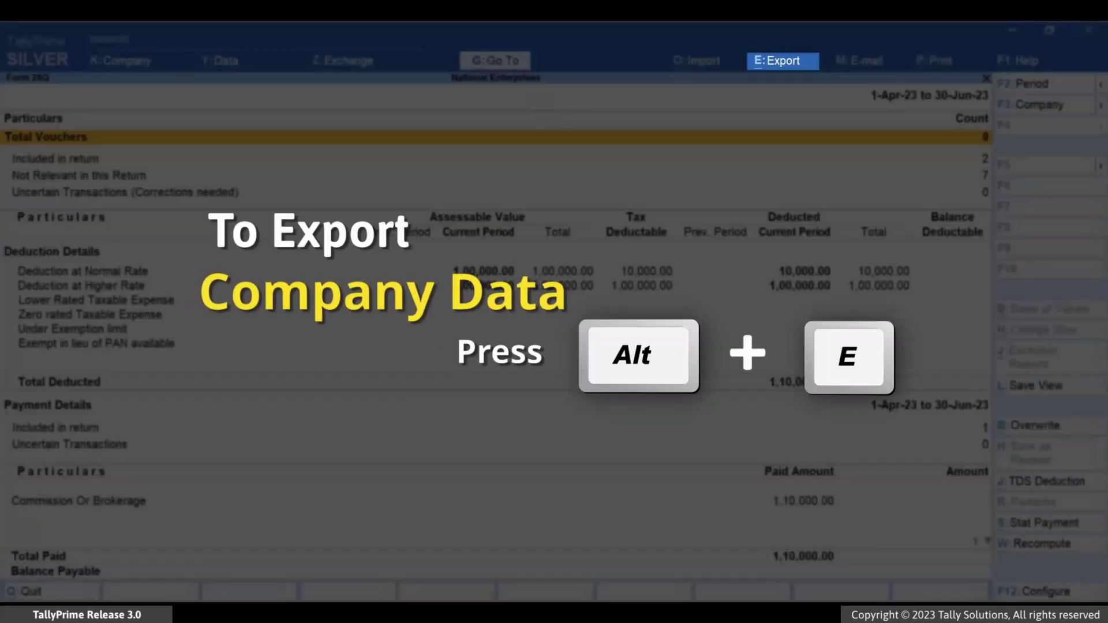
pyautogui.hotkey('alt', 'e')
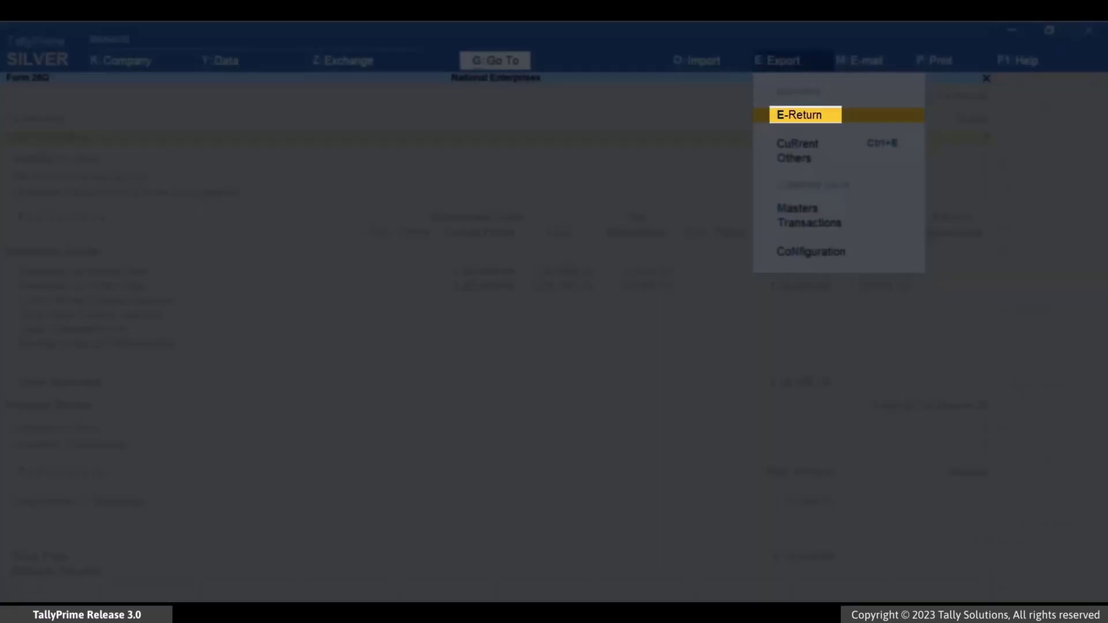
# Set the e-return export to D:\TDS and TDS Returns\Form 26Q, Tally.txt, dated 30-6-2023, previous regular return No
pyautogui.press('Return')
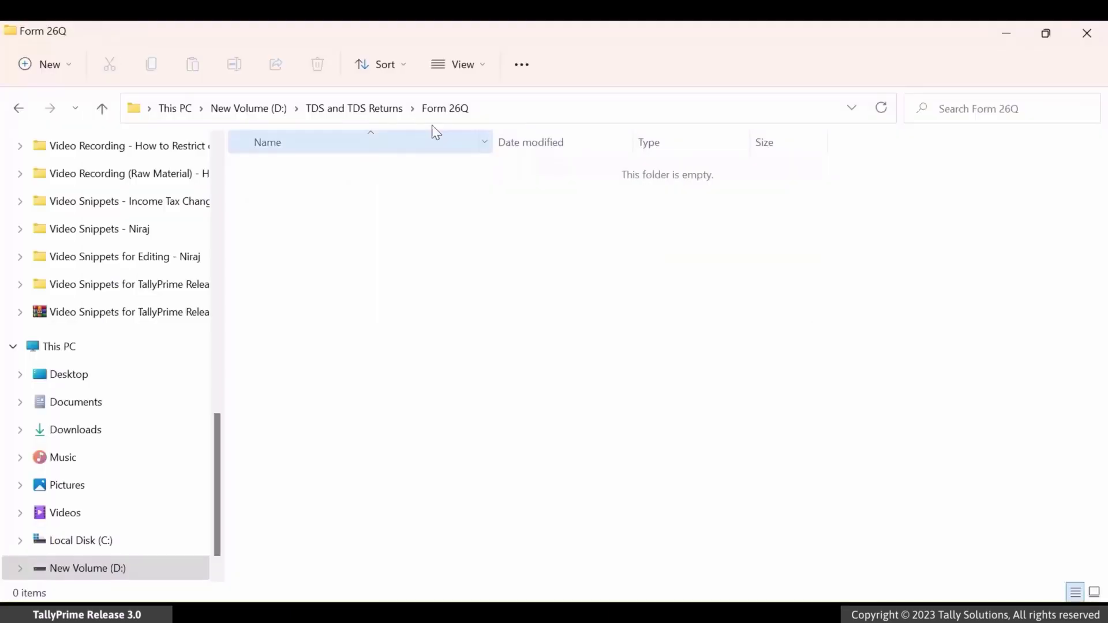
pyautogui.click(519, 105)
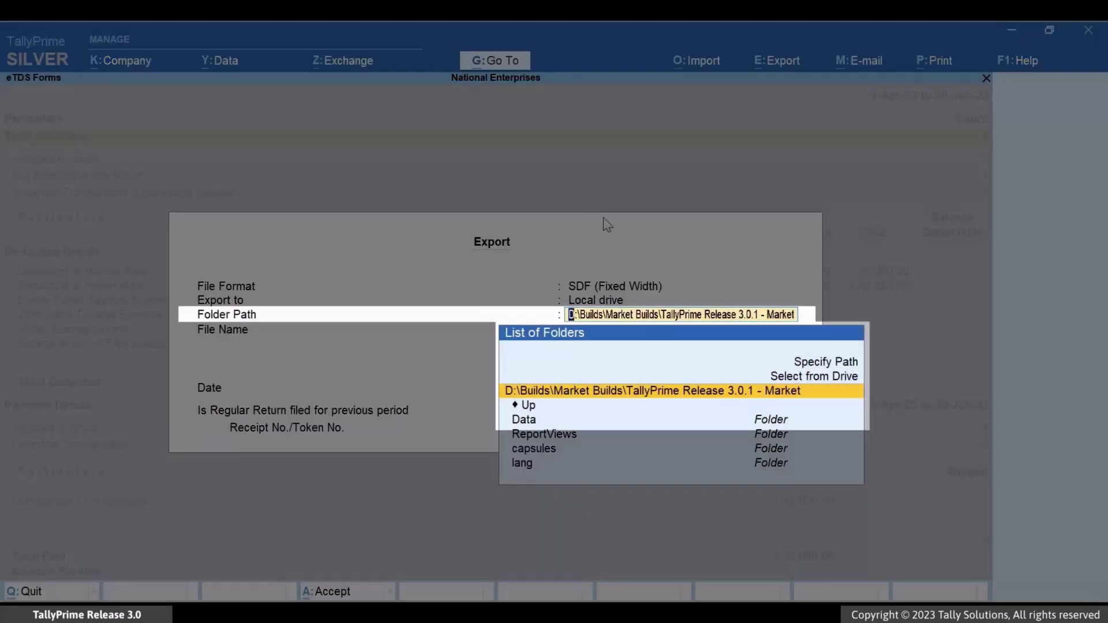
pyautogui.hotkey('ctrl', 'alt', 'v')
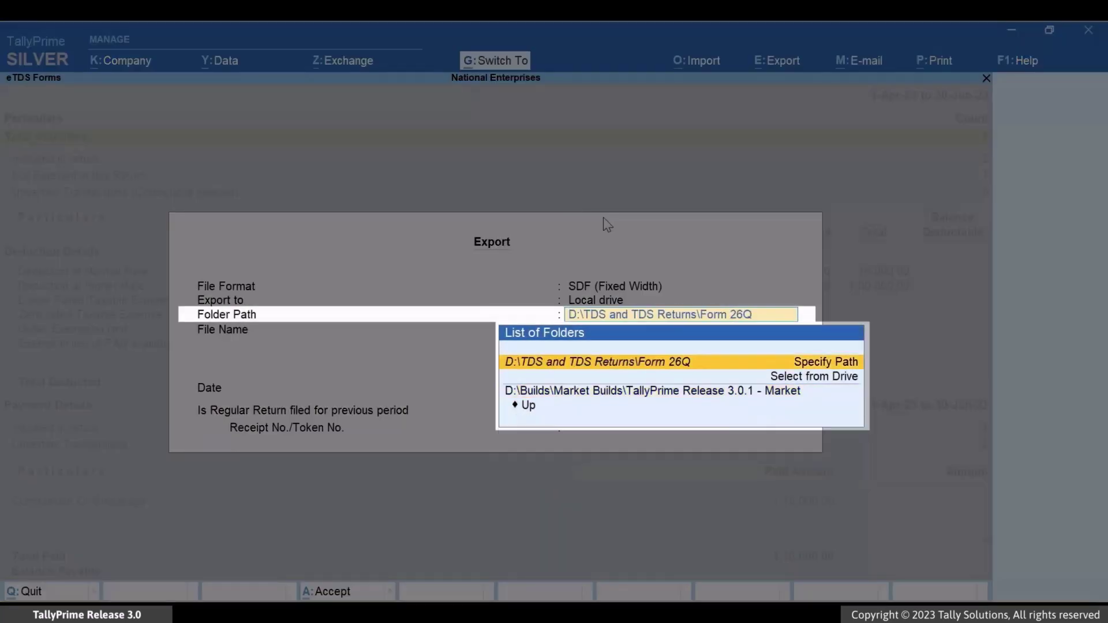
pyautogui.press('Return')
pyautogui.press('Return')
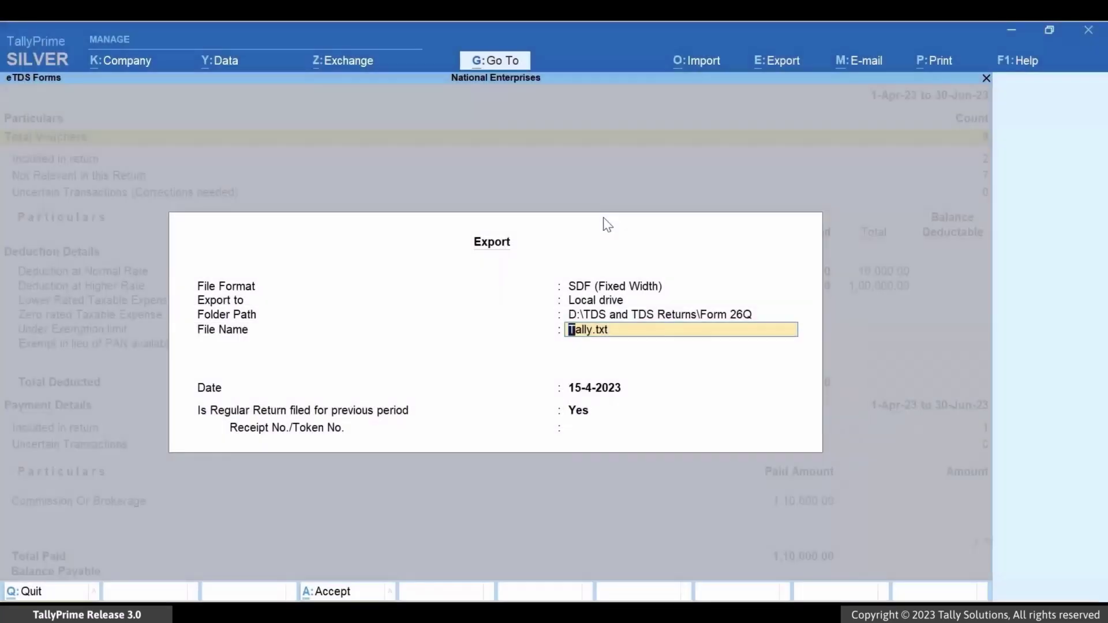
pyautogui.press('Return')
pyautogui.write('30-6-23')
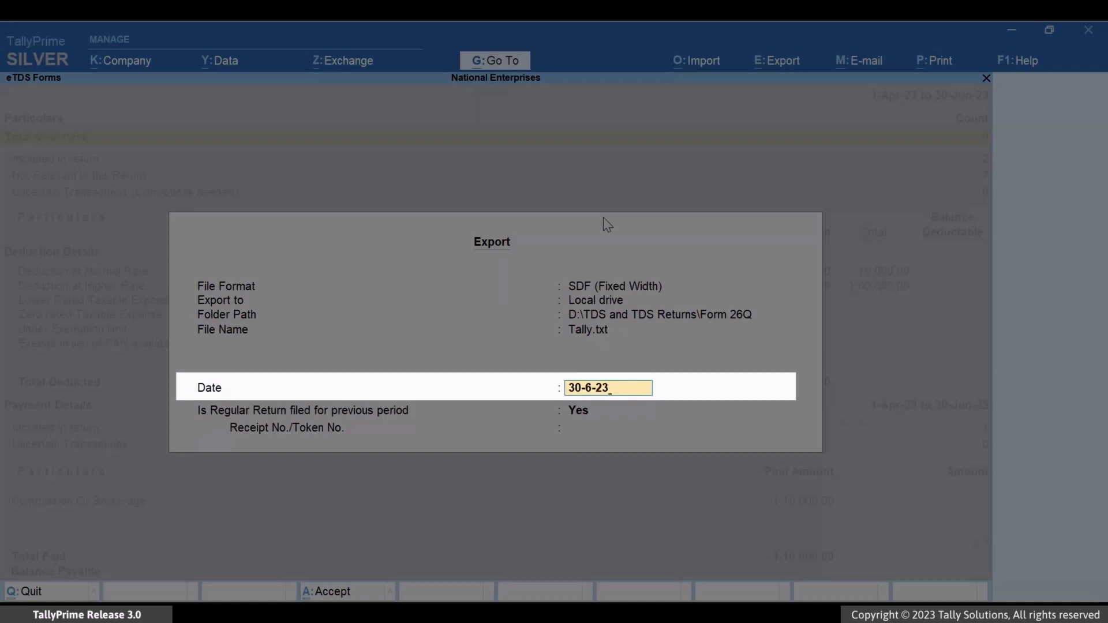
pyautogui.press('Return')
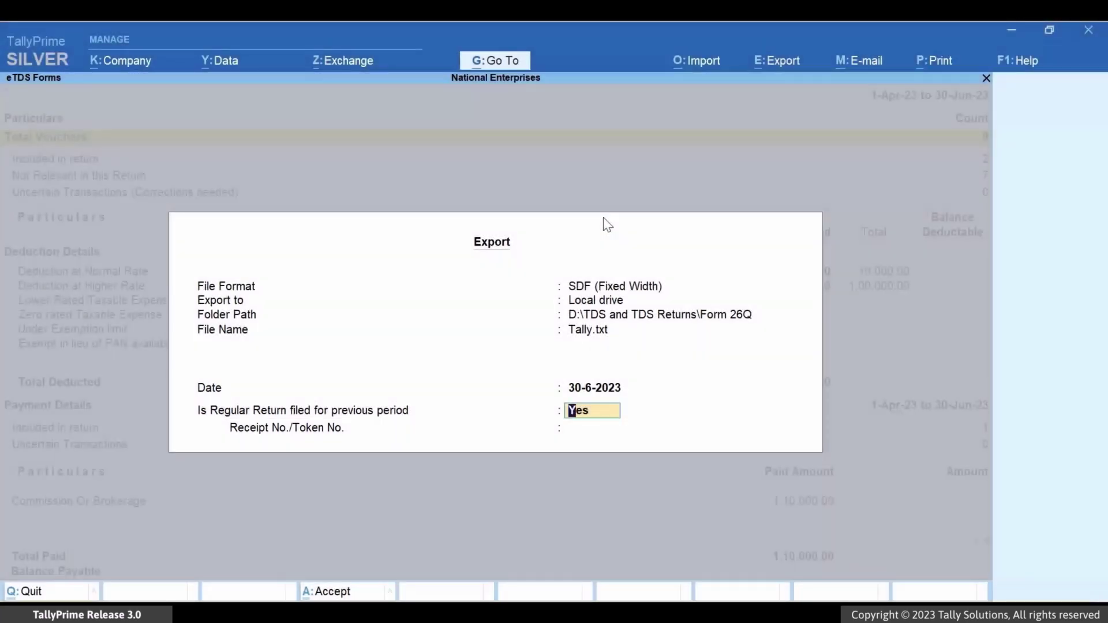
pyautogui.write('n')
pyautogui.press('Return')
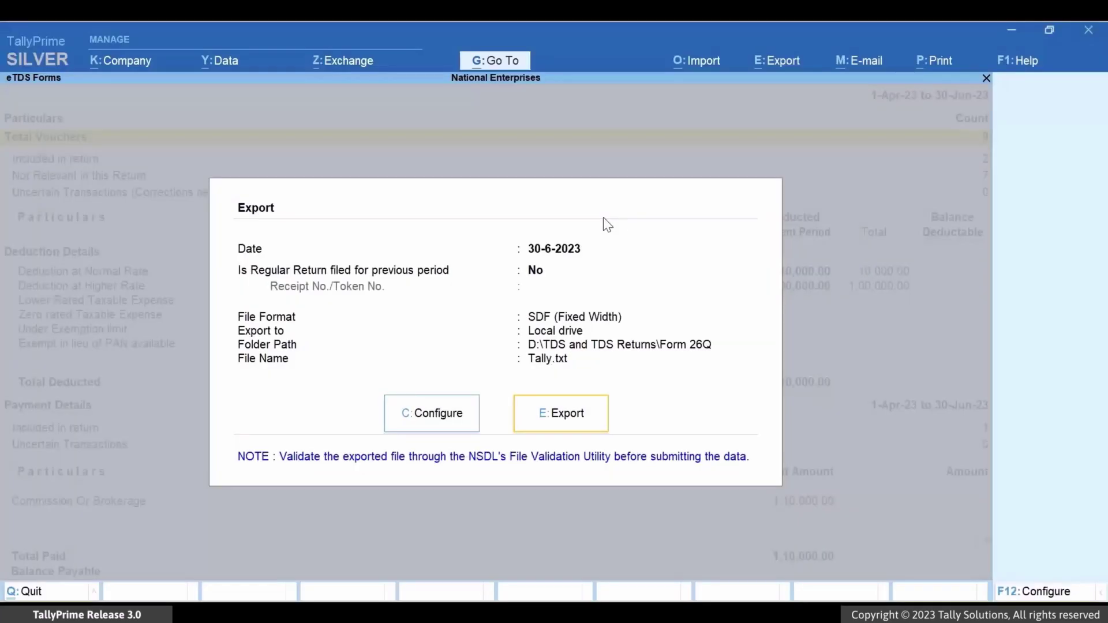
# Export the Form 26Q Tally.txt and open it in a maximized Notepad window
pyautogui.press('e')
pyautogui.click(821, 101)
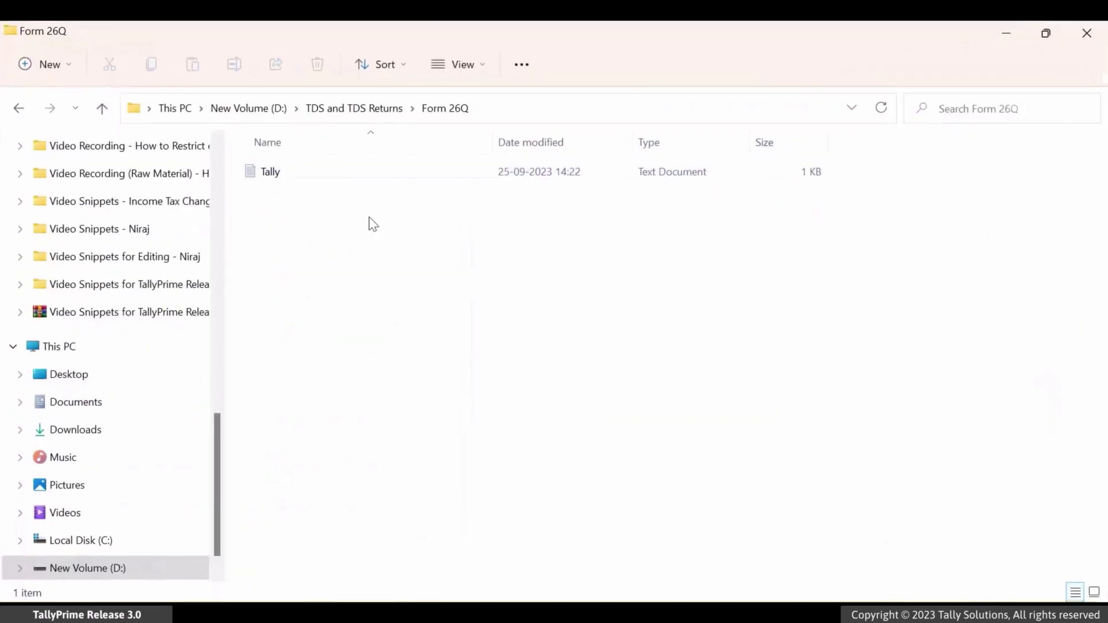
pyautogui.doubleClick(344, 176)
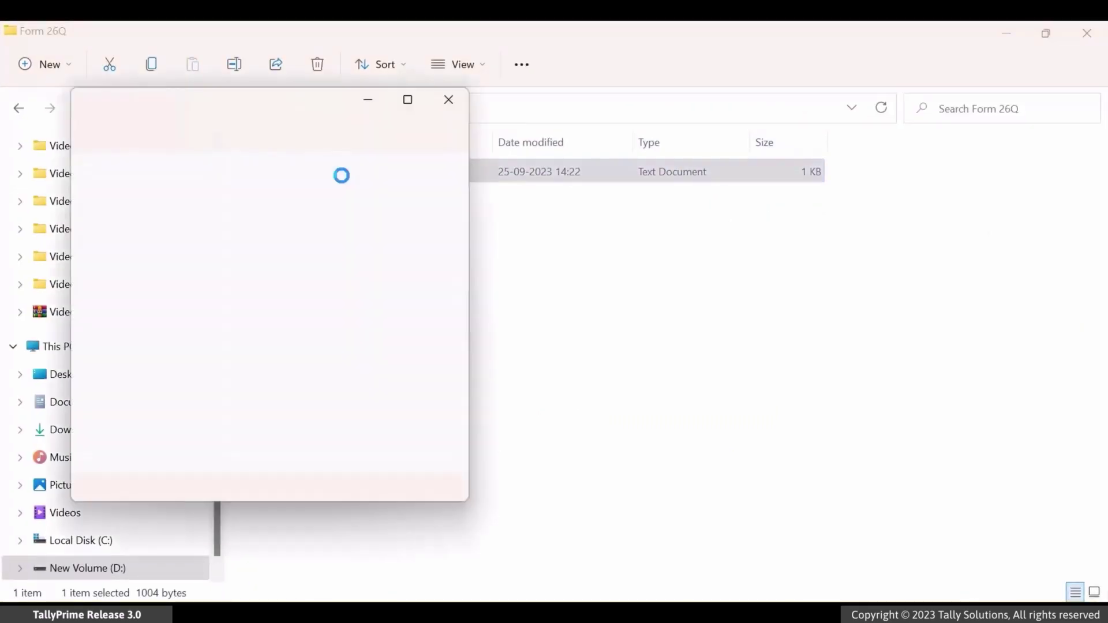
pyautogui.click(408, 98)
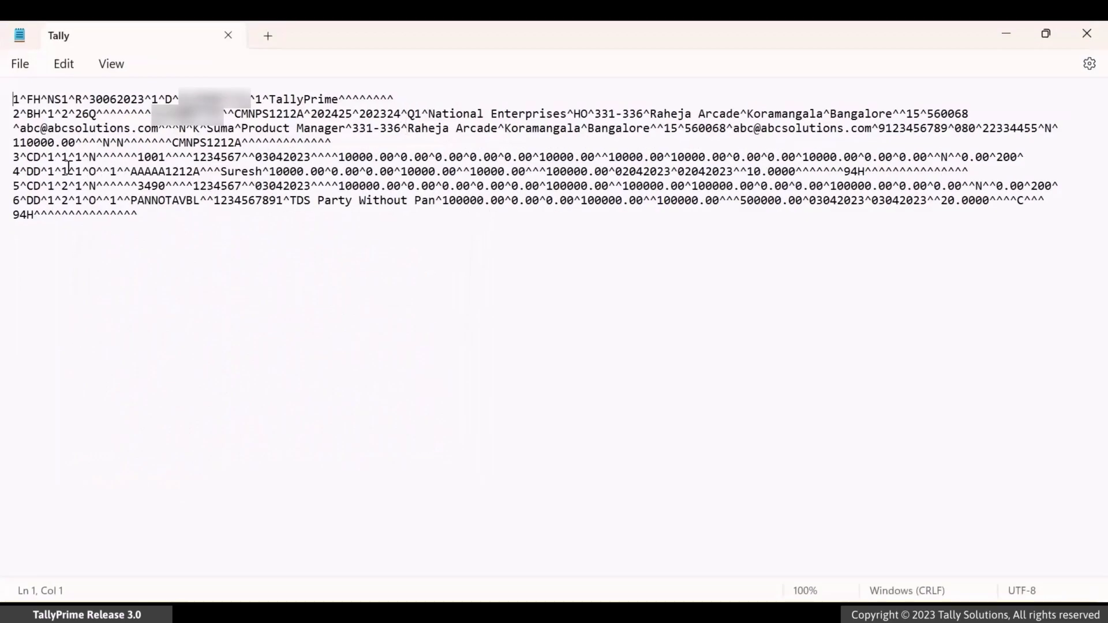
# Append six ^ fillers to DD lines 4 and 6, then return to the Gateway of Tally
pyautogui.moveTo(19, 172); pyautogui.dragTo(47, 171)
pyautogui.click(966, 172)
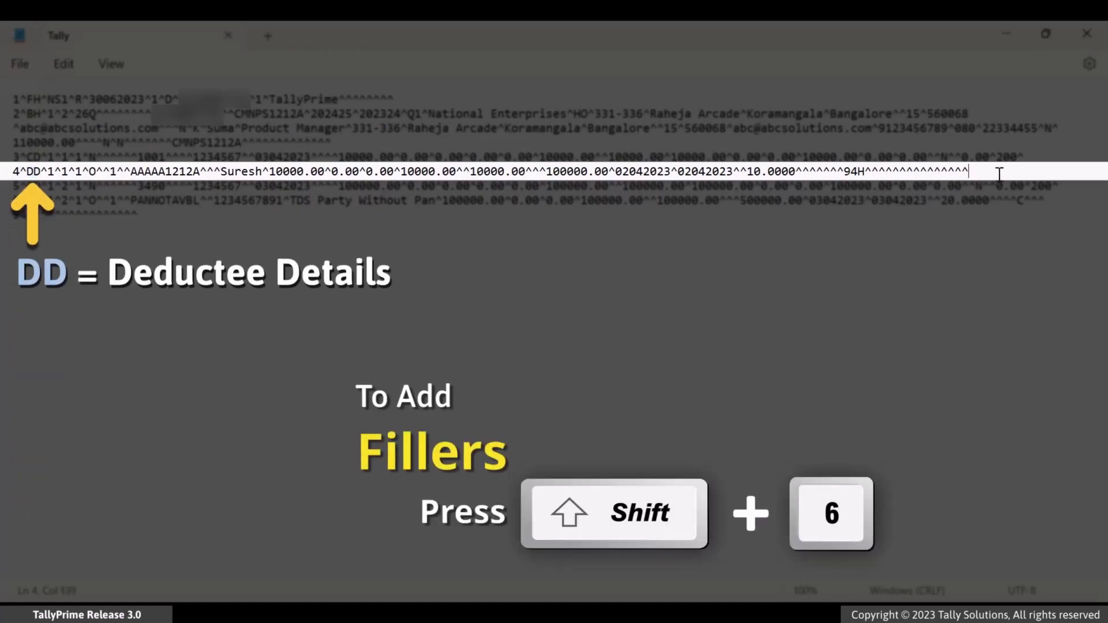
pyautogui.write('^^^^^^^^^')
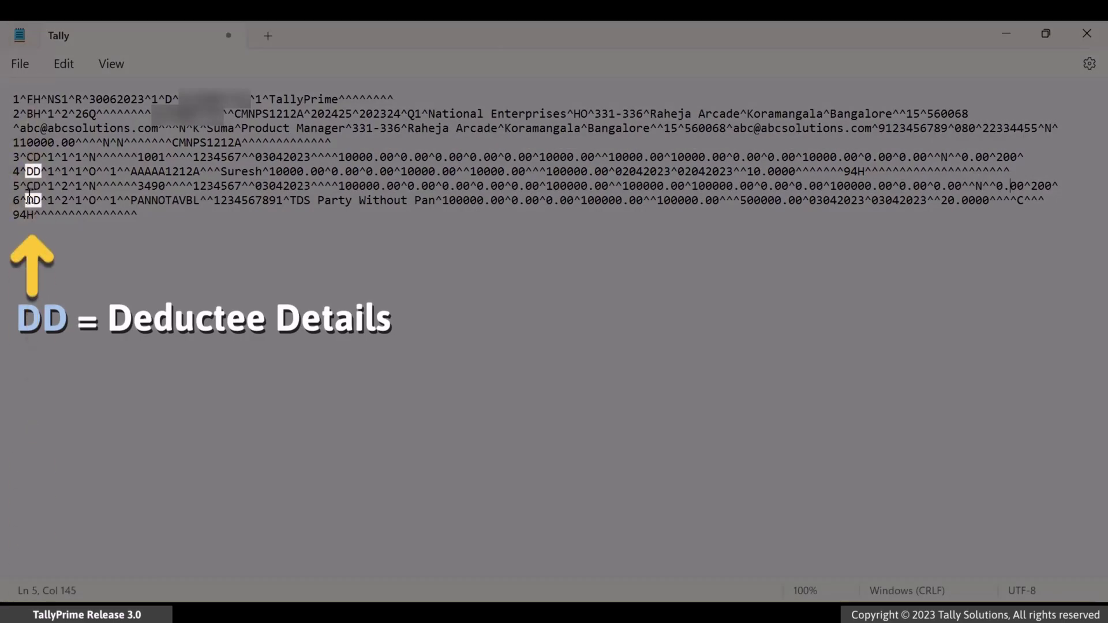
pyautogui.click(34, 200)
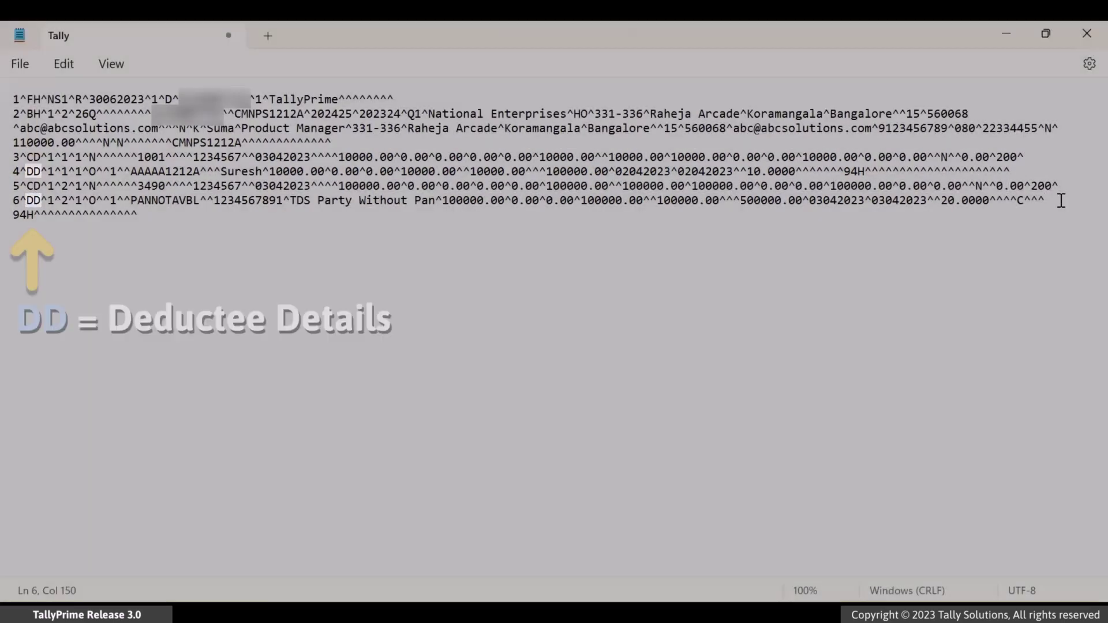
pyautogui.click(1036, 219)
pyautogui.write('^^^')
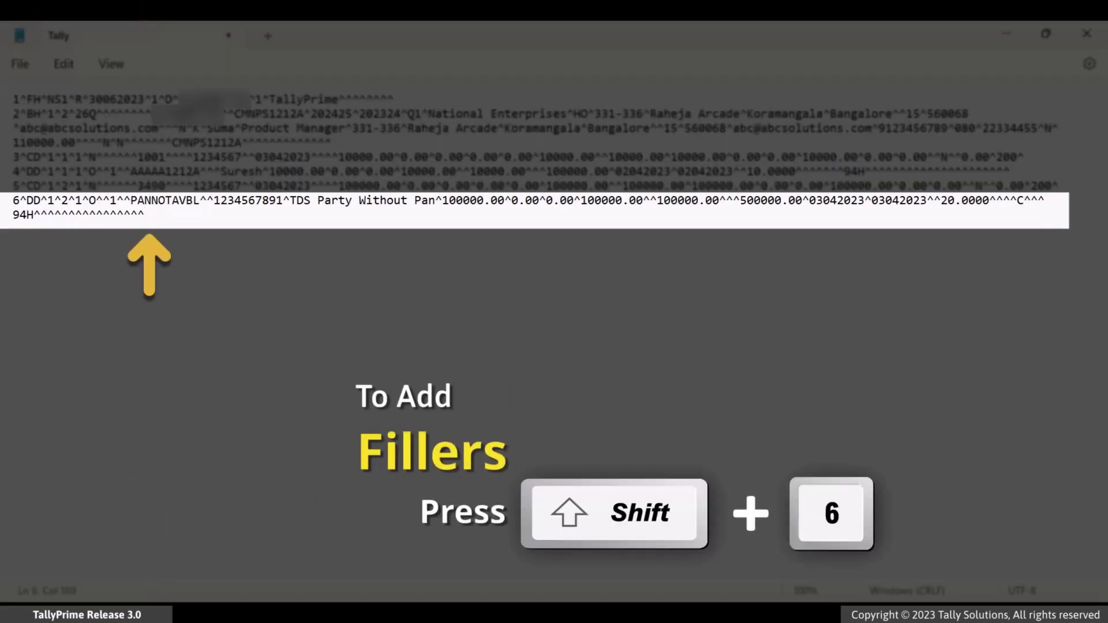
pyautogui.write('^^^')
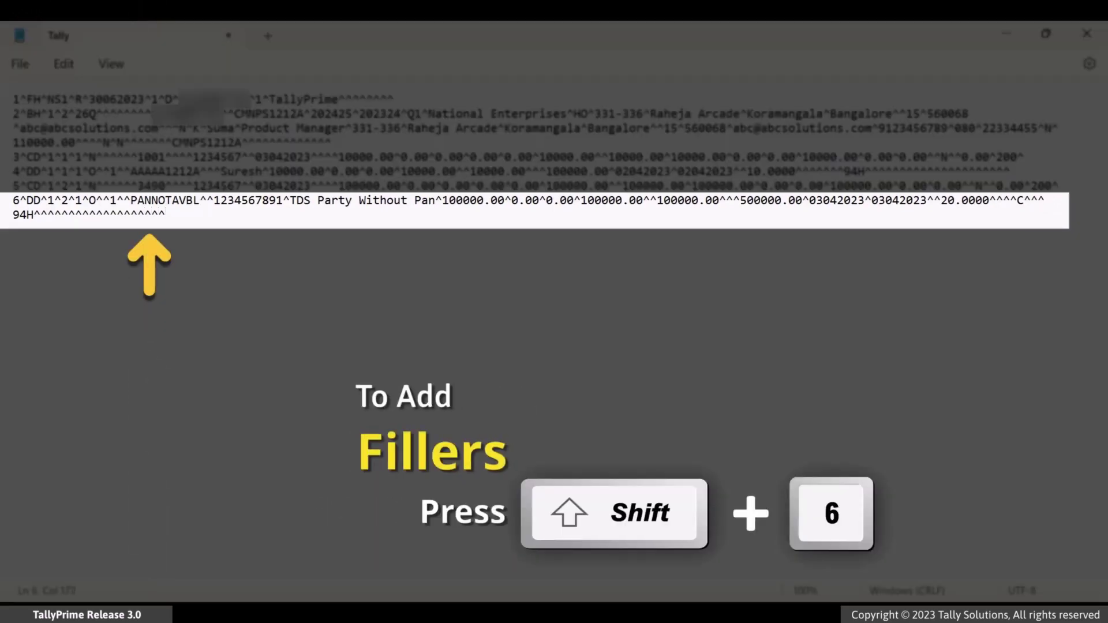
pyautogui.write('^^')
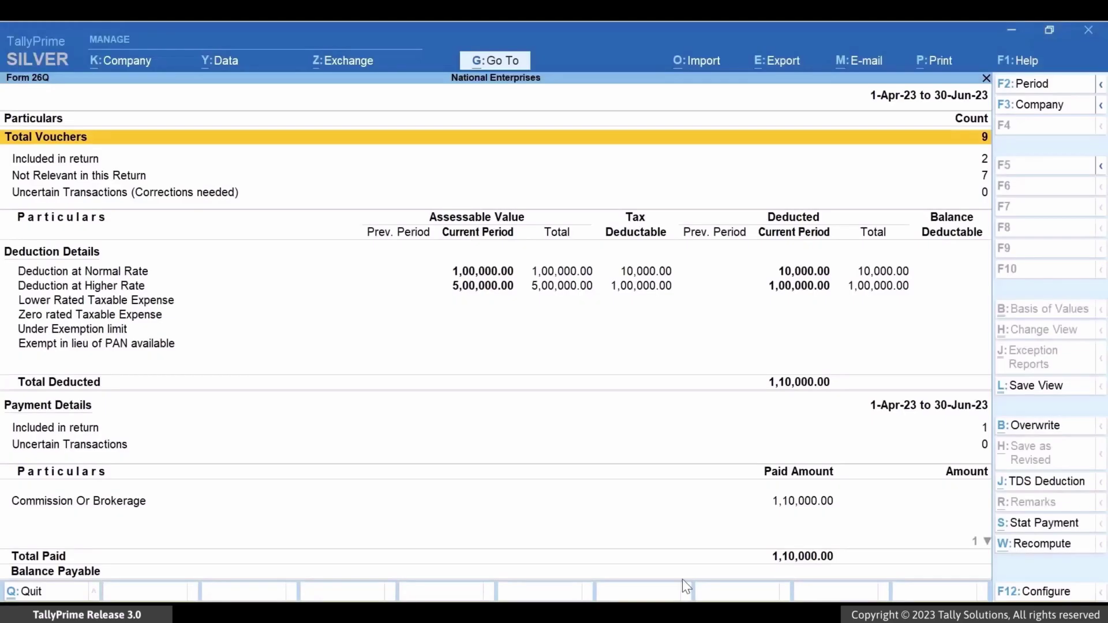
pyautogui.press('Escape')
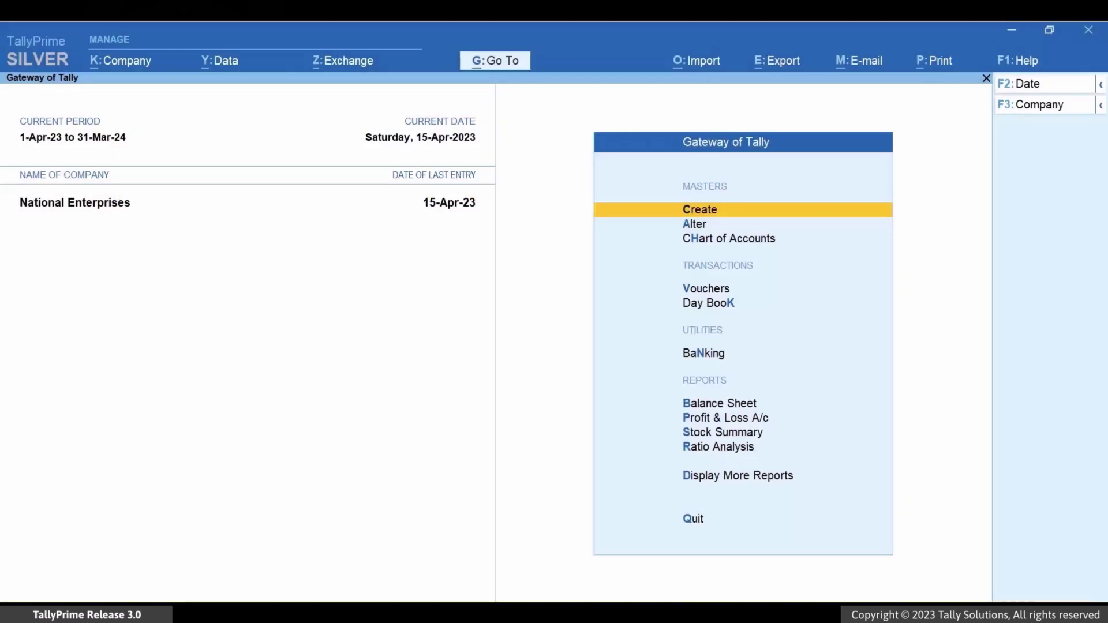
# Open Form 27Q, keep period 1-4-2023 to 30-6-2023, and save the return
pyautogui.press('alt')
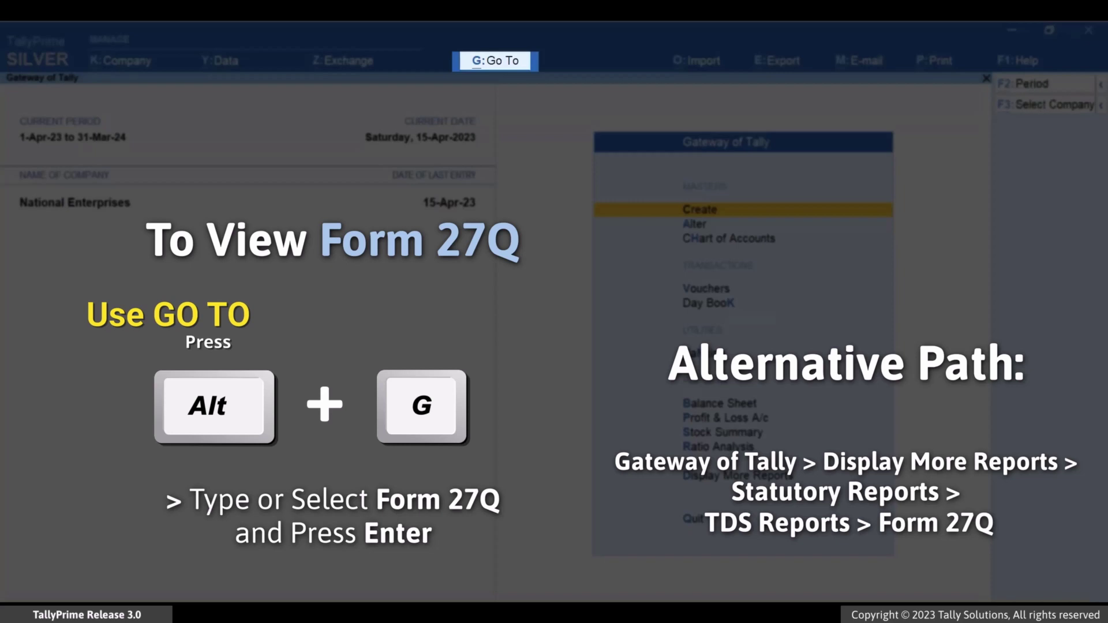
pyautogui.hotkey('alt', 'g')
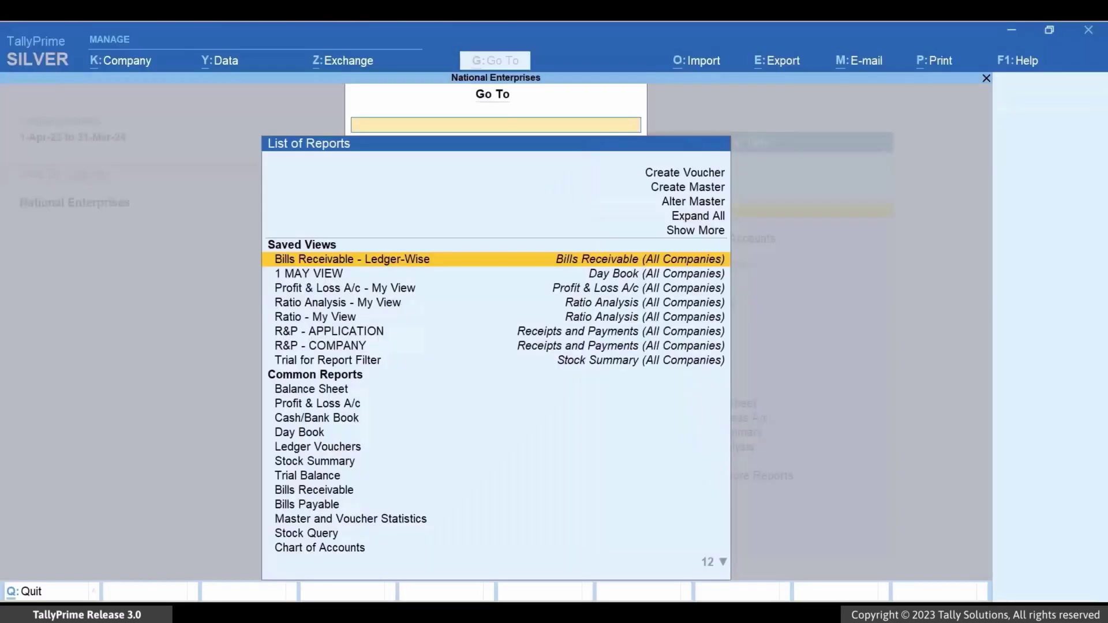
pyautogui.write('FORM')
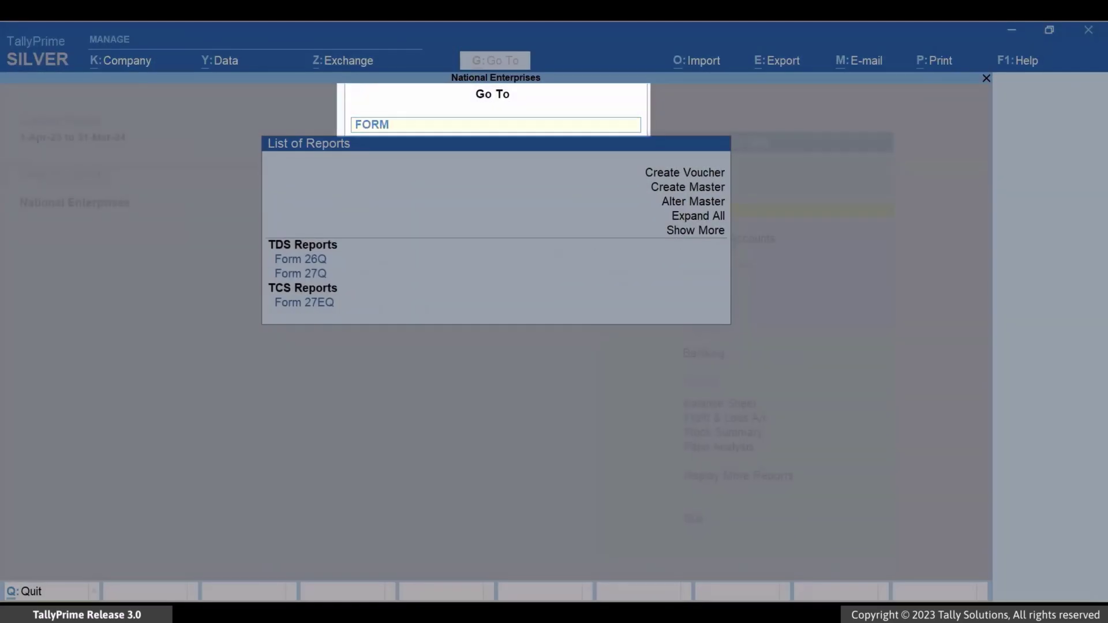
pyautogui.press('Up')
pyautogui.press('Return')
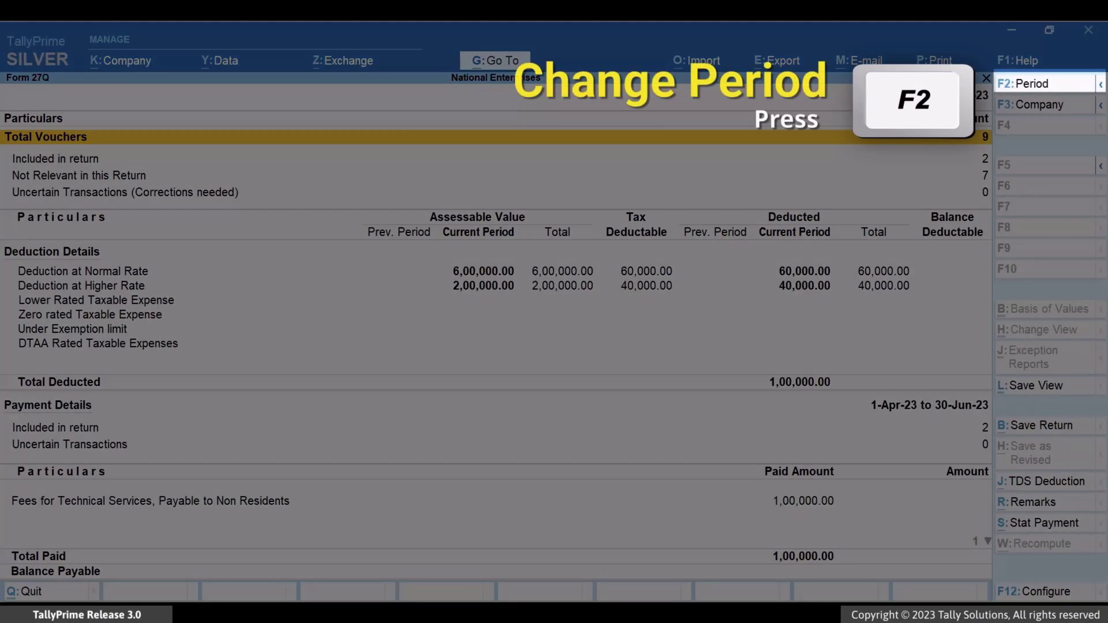
pyautogui.press('F2')
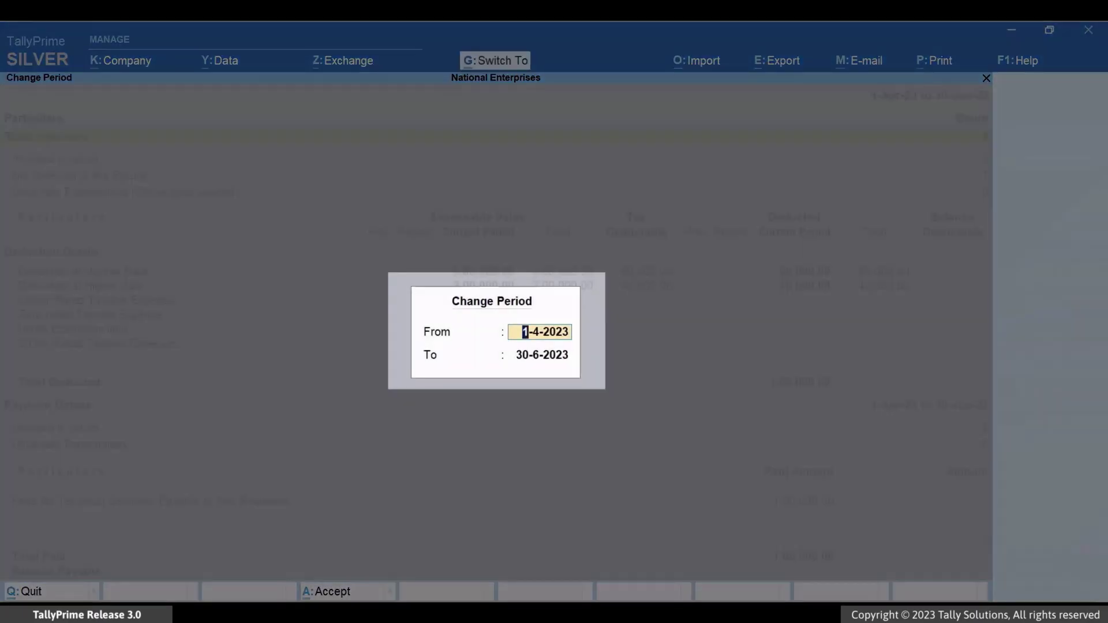
pyautogui.press('Return')
pyautogui.press('Return')
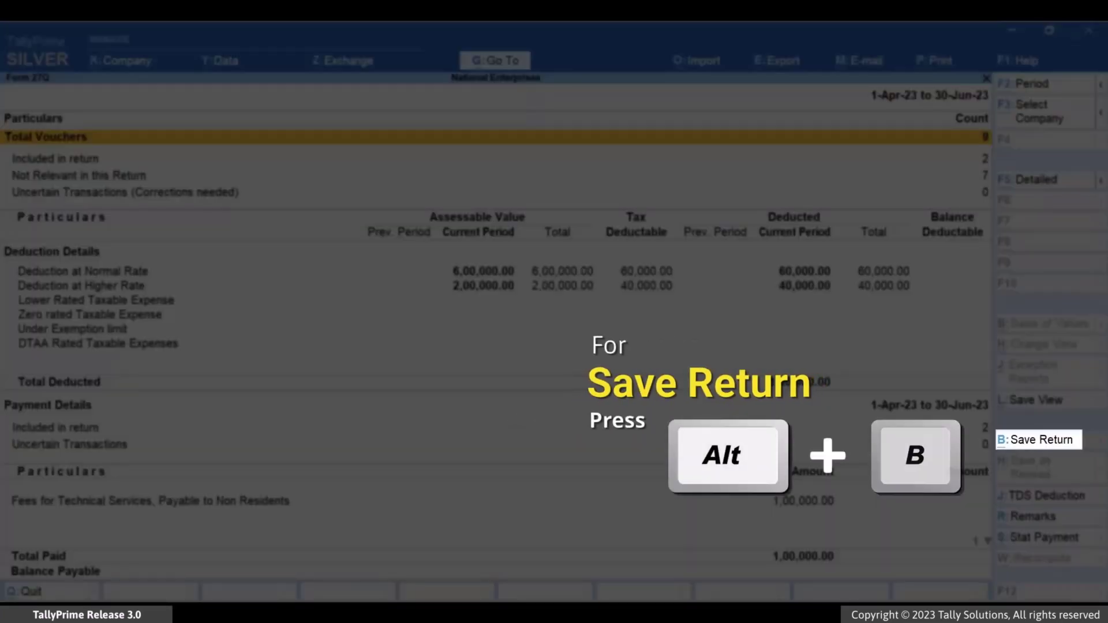
pyautogui.hotkey('alt', 'b')
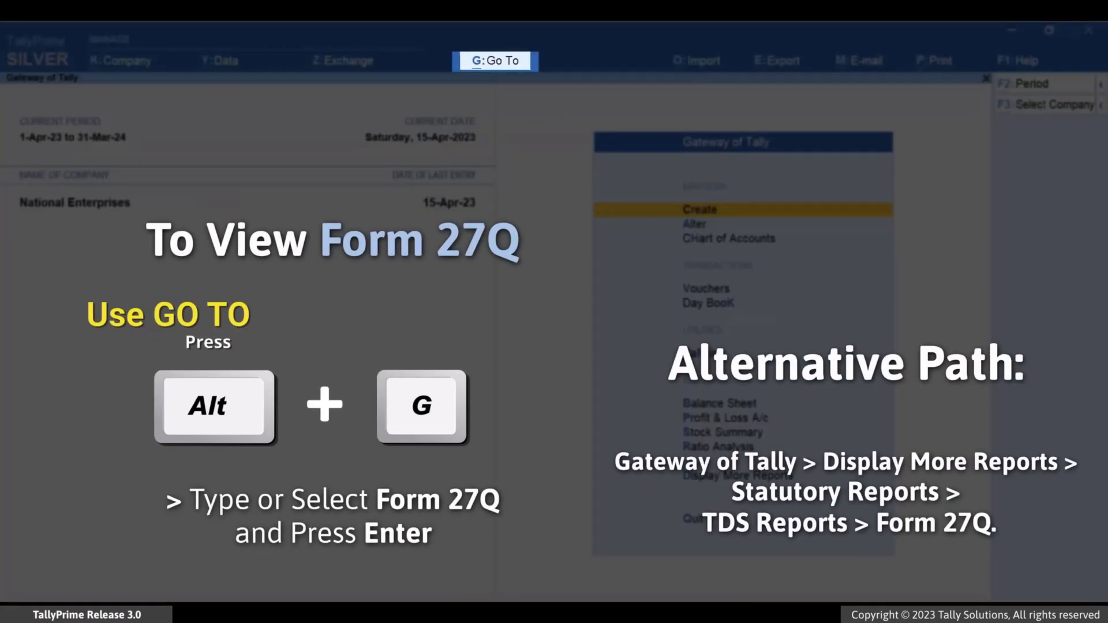
# Reopen the Form 27Q report, showing 1,00,000.00 total deducted
pyautogui.hotkey('alt', 'g')
pyautogui.write('F')
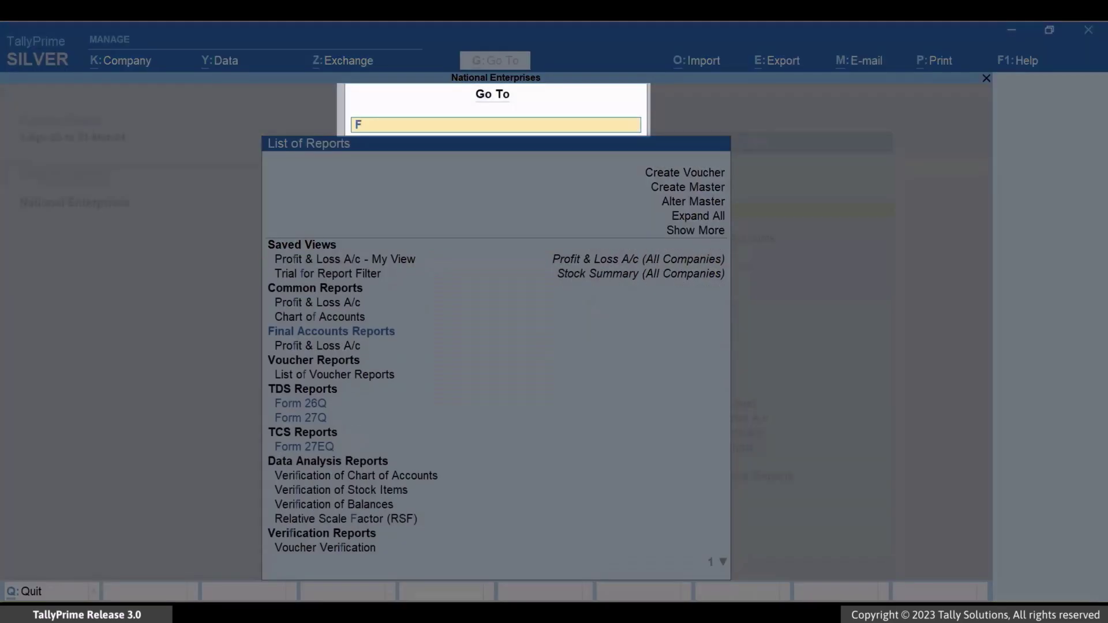
pyautogui.write('orm 27')
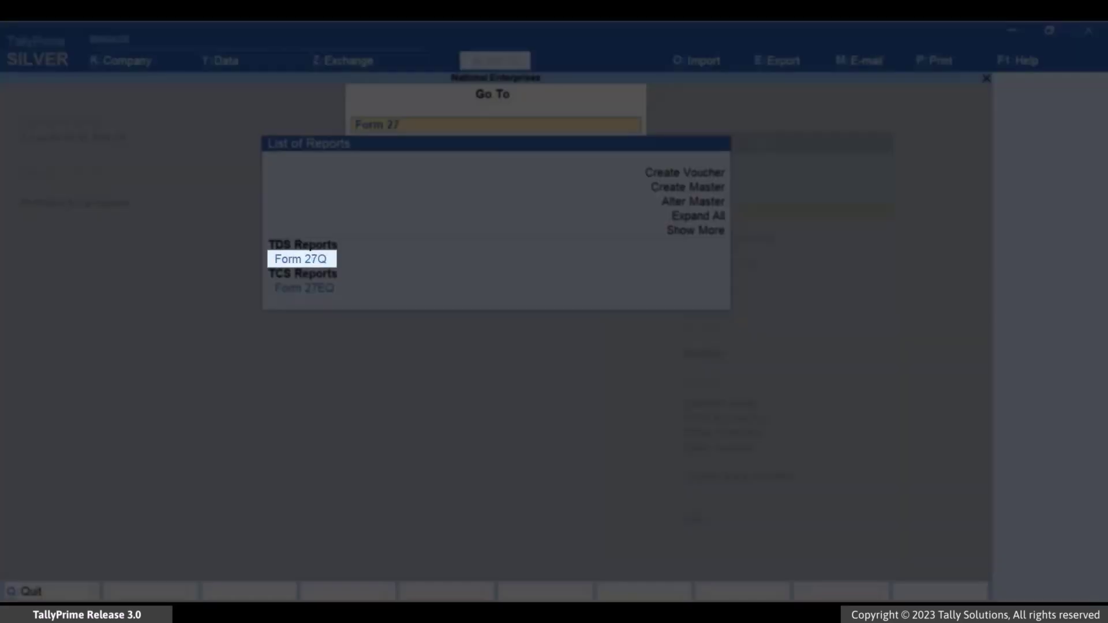
pyautogui.press('Return')
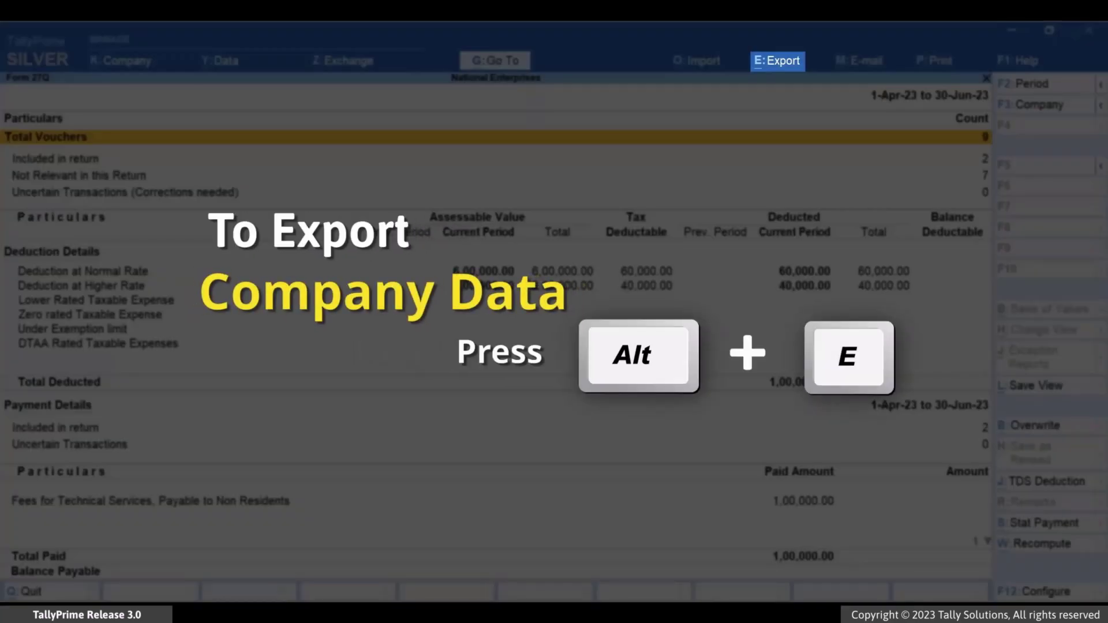
# Export the Form 27Q e-return as Tally.txt to the Form 27Q folder, dated 30-6-2023, previous return No
pyautogui.hotkey('alt', 'e')
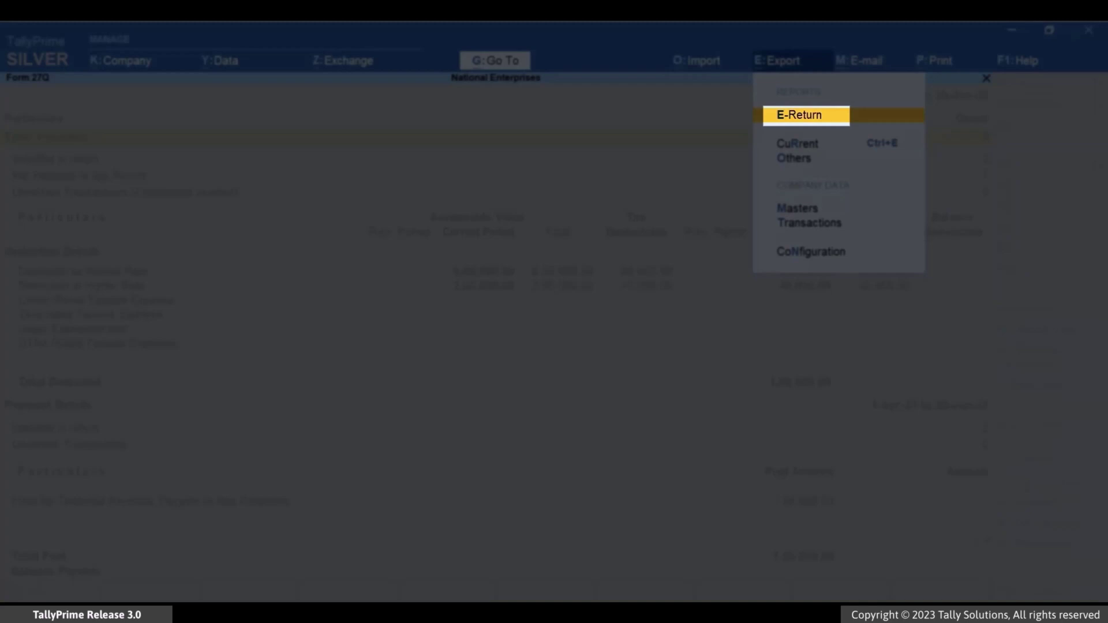
pyautogui.press('Return')
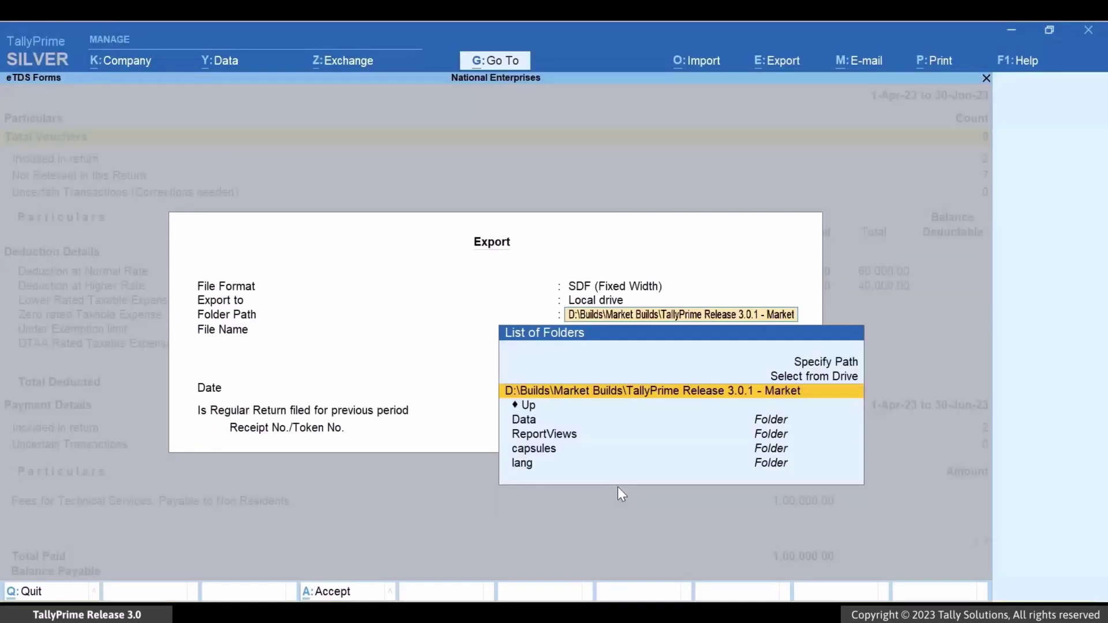
pyautogui.write('D:\\TDS and TDS Returns\\Form 27Q')
pyautogui.press('Return')
pyautogui.press('Return')
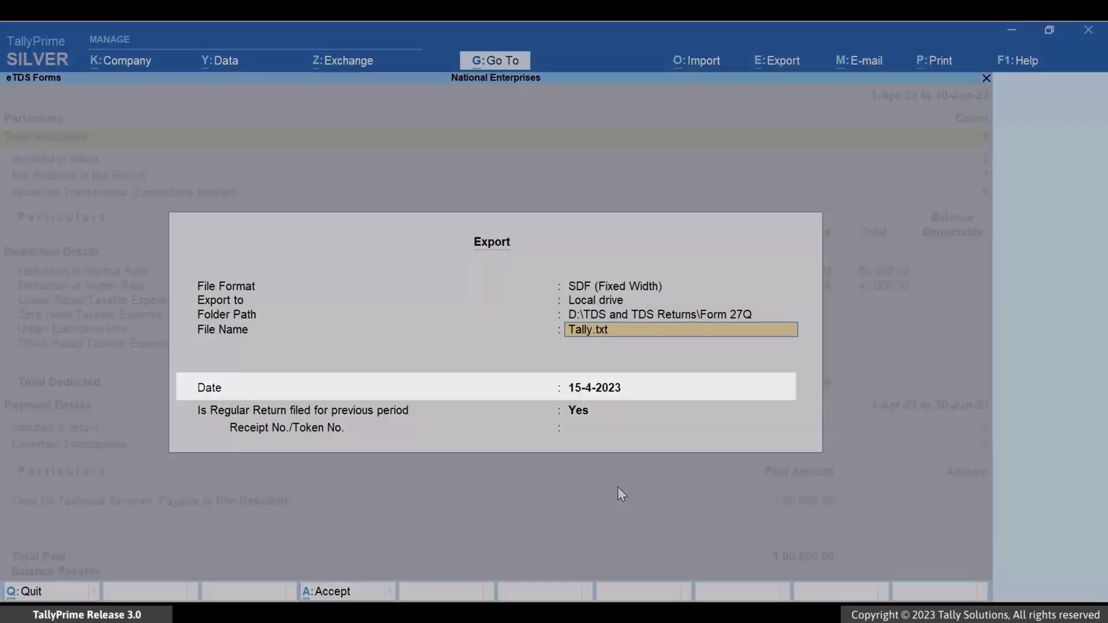
pyautogui.write('30-6-2023')
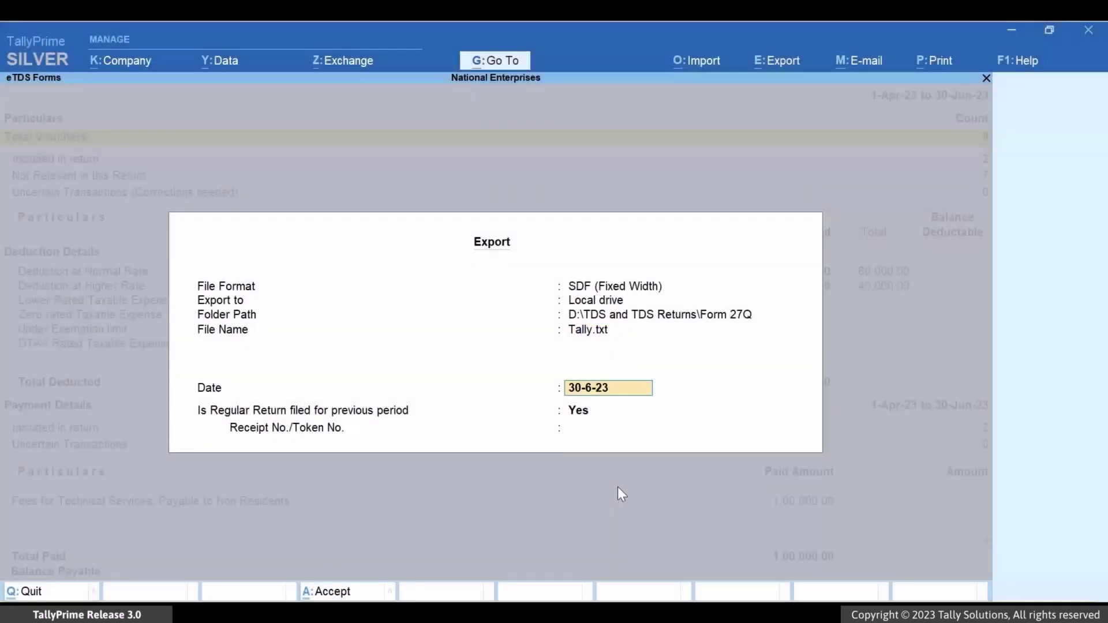
pyautogui.press('Return')
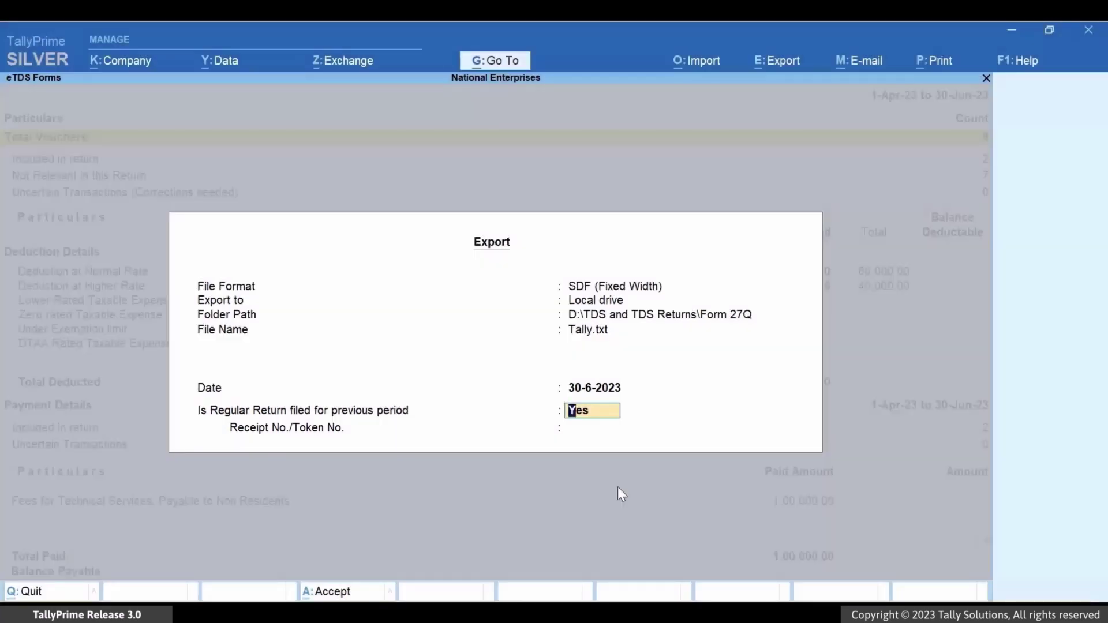
pyautogui.write('No')
pyautogui.press('Return')
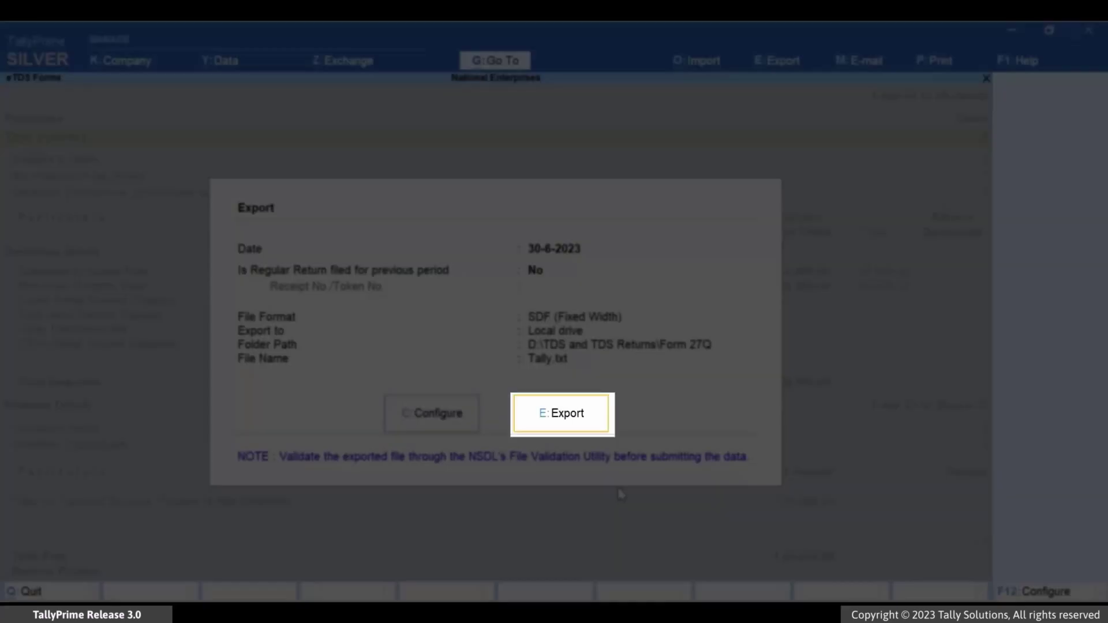
pyautogui.press('e')
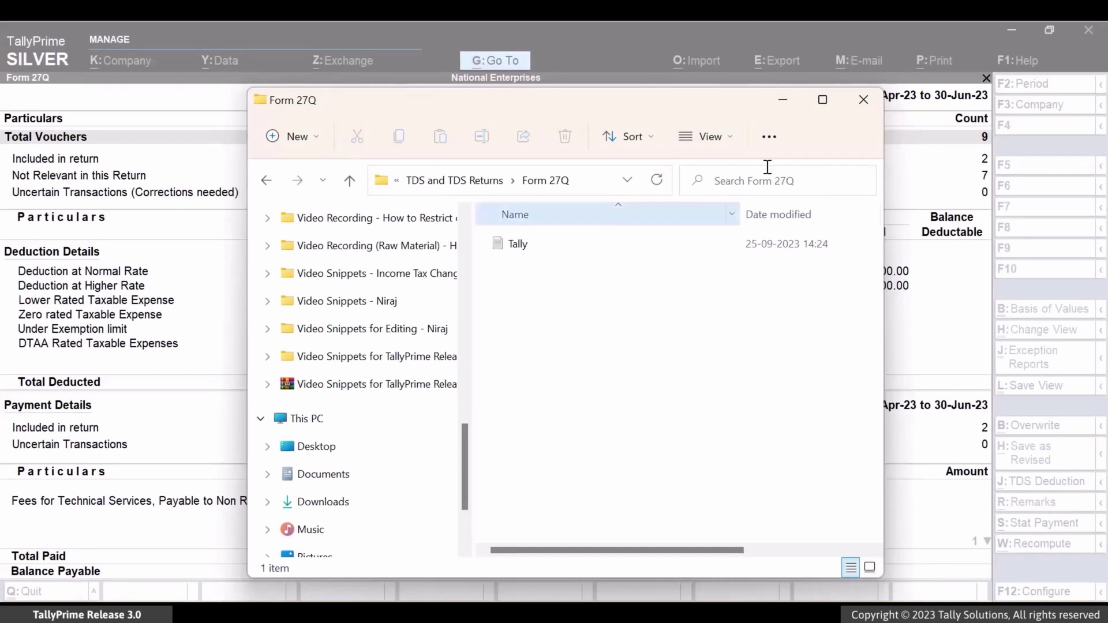
# Maximize the Form 27Q folder and open the exported Tally text file in Notepad
pyautogui.click(823, 99)
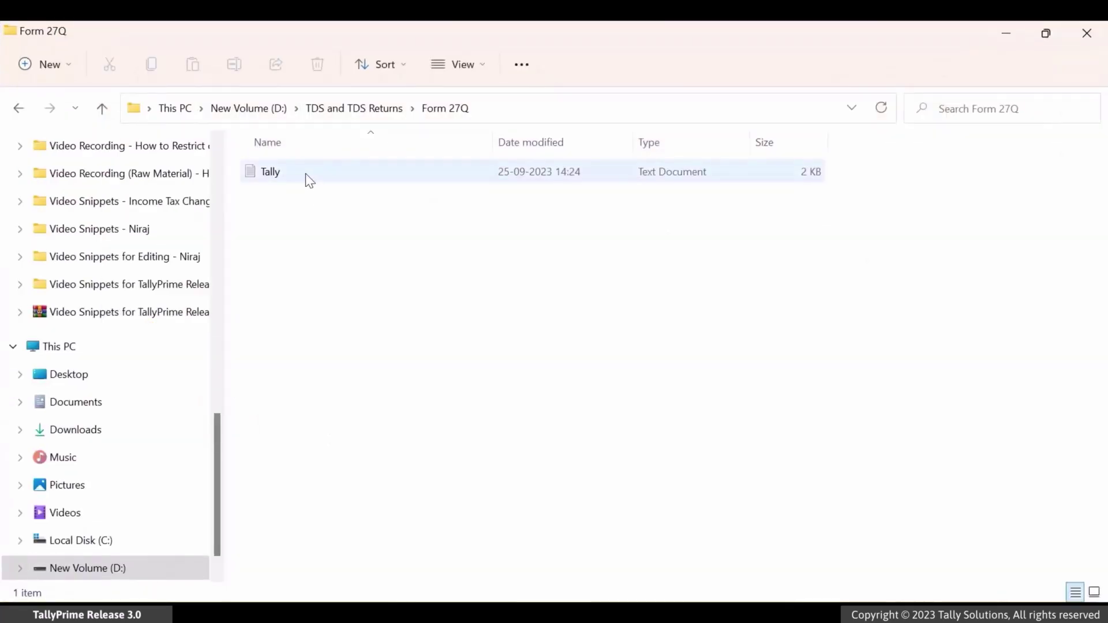
pyautogui.doubleClick(307, 173)
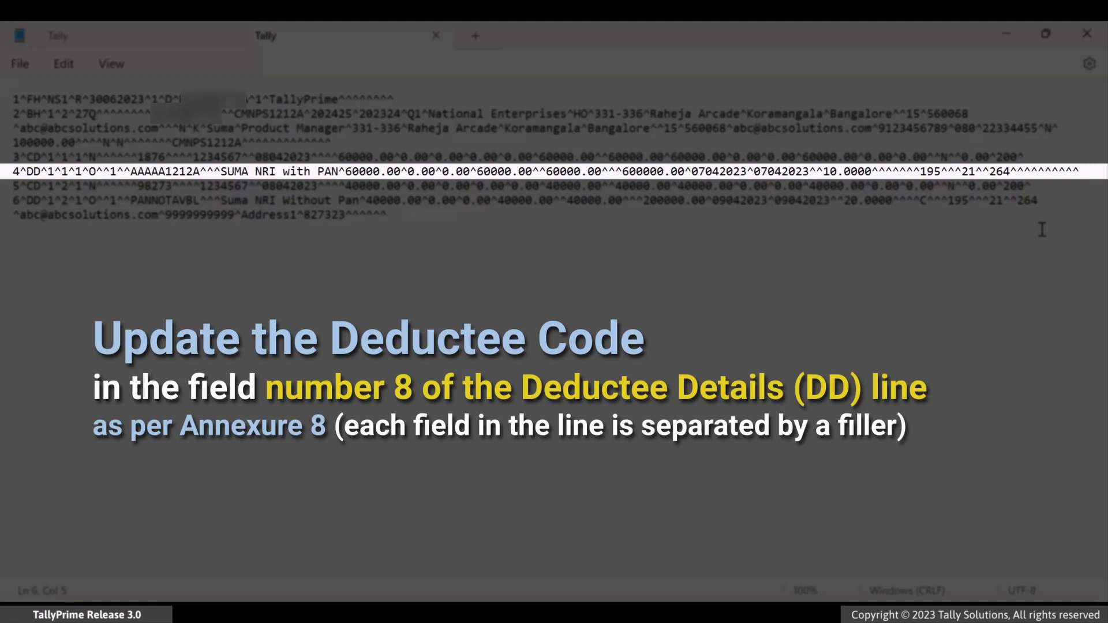
# Append ^N^^^^^ to the end of DD line 4
pyautogui.press('Up')
pyautogui.press('Up')
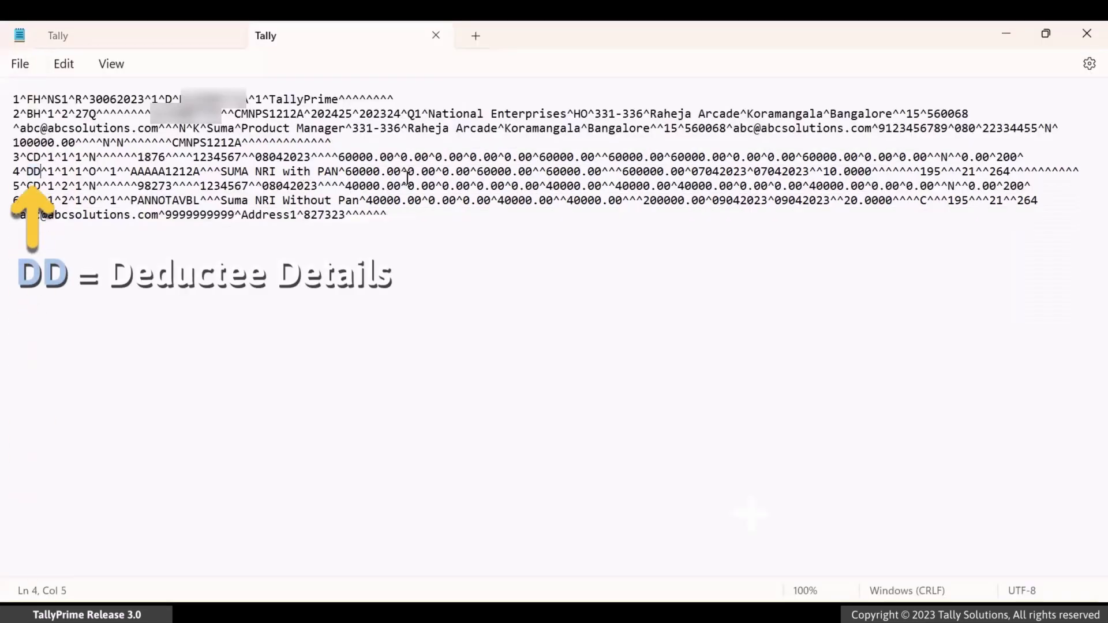
pyautogui.press('End')
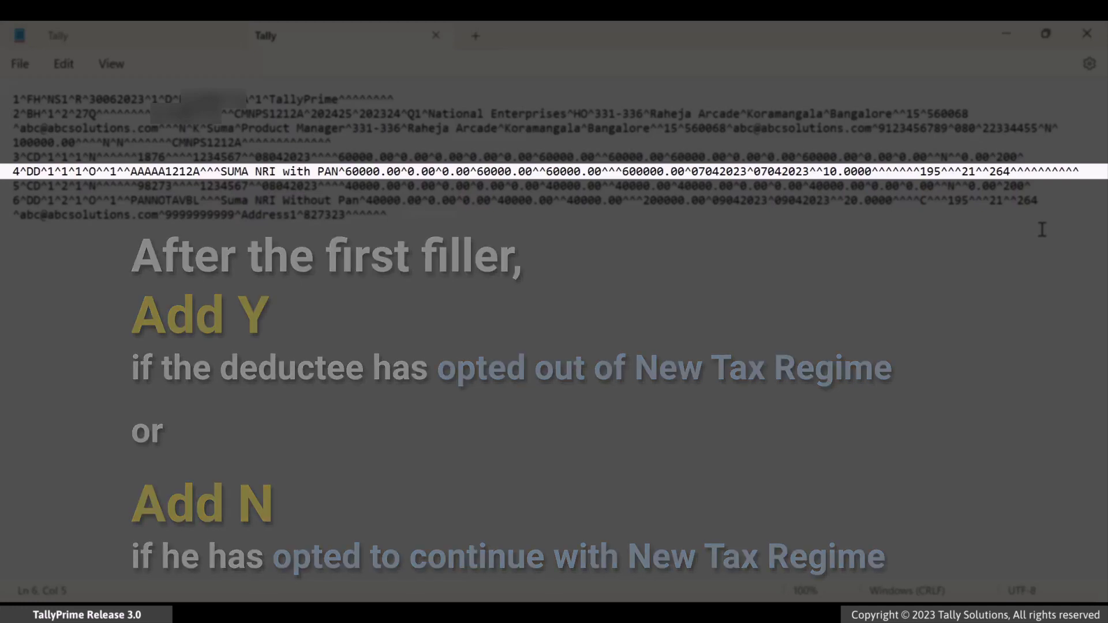
pyautogui.write('^N')
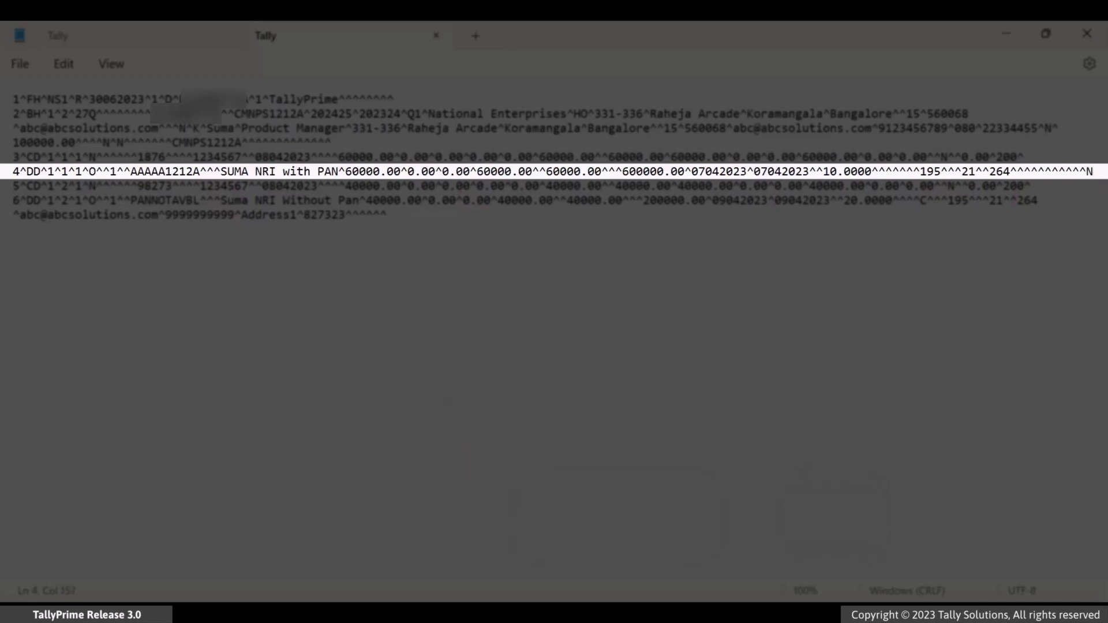
pyautogui.write('^^^^^')
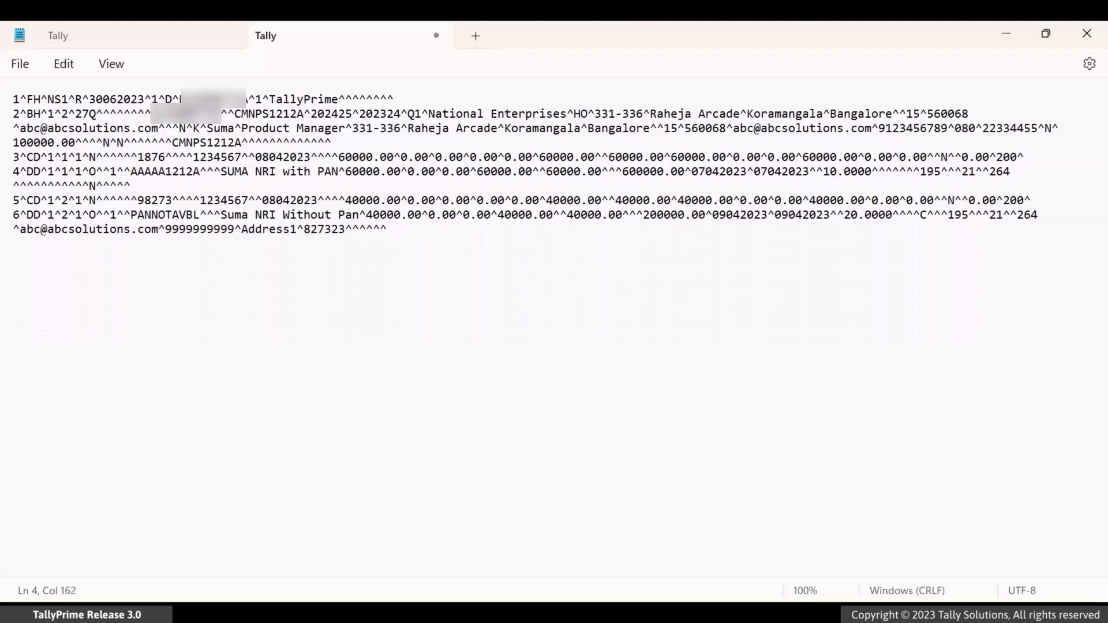
# Append ^N^^^^^ to DD line 6, then close Form 27Q to the Gateway of Tally
pyautogui.click(41, 214)
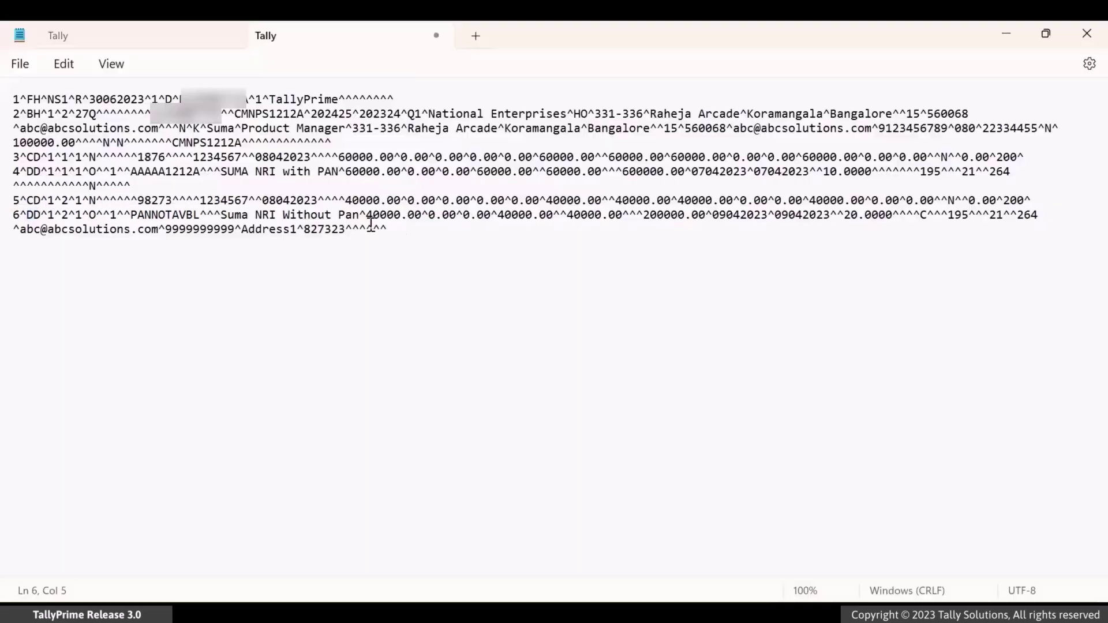
pyautogui.click(383, 329)
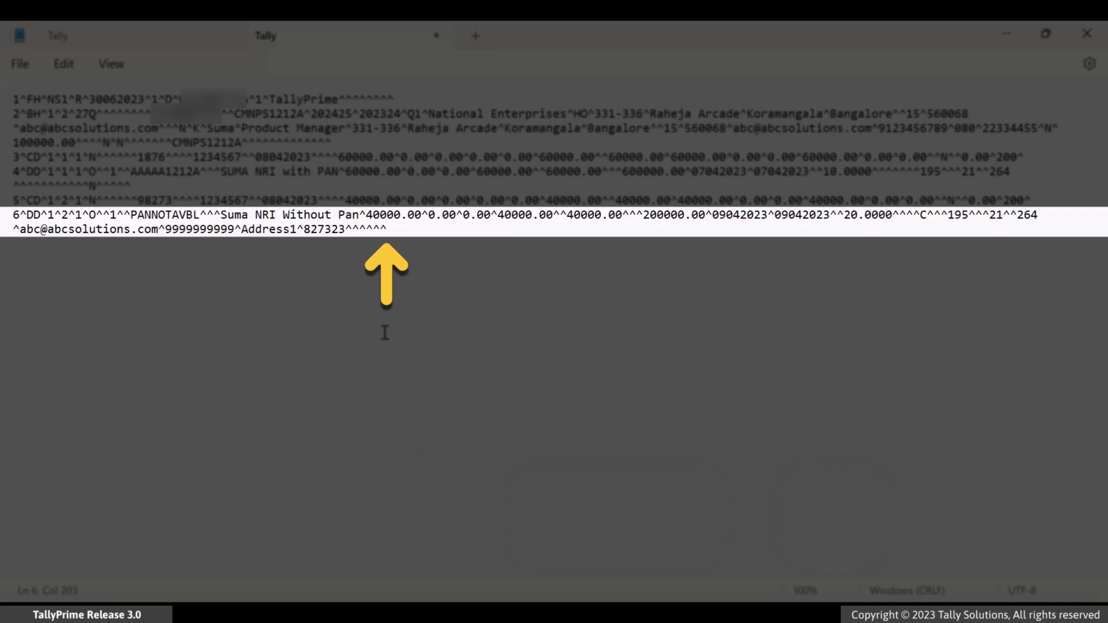
pyautogui.write('^N^^^^^')
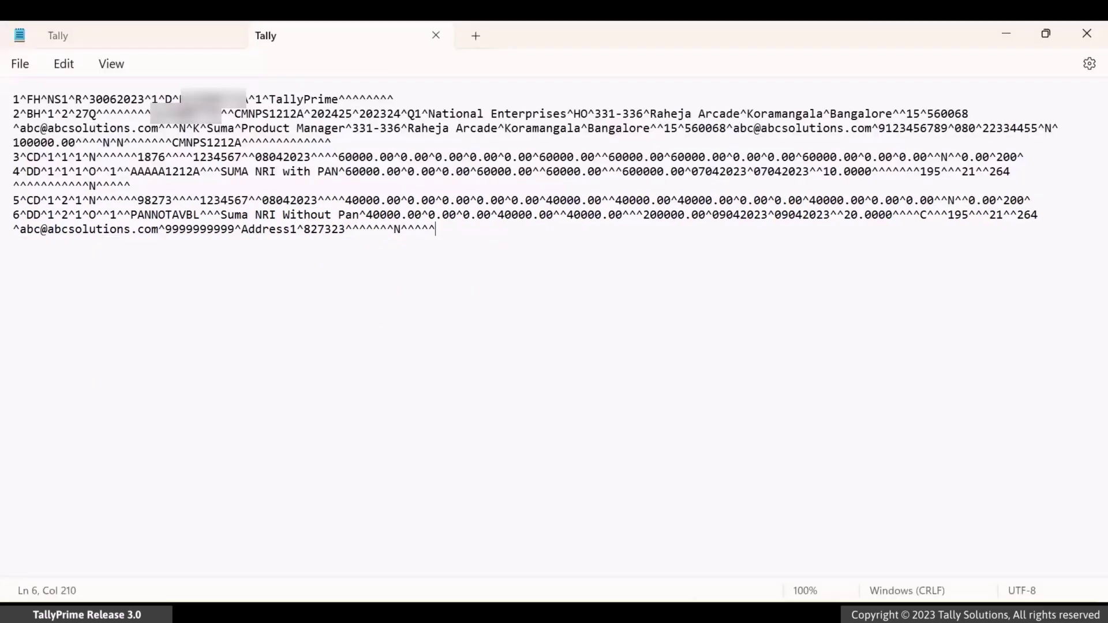
pyautogui.hotkey('alt', 'Tab')
pyautogui.press('Escape')
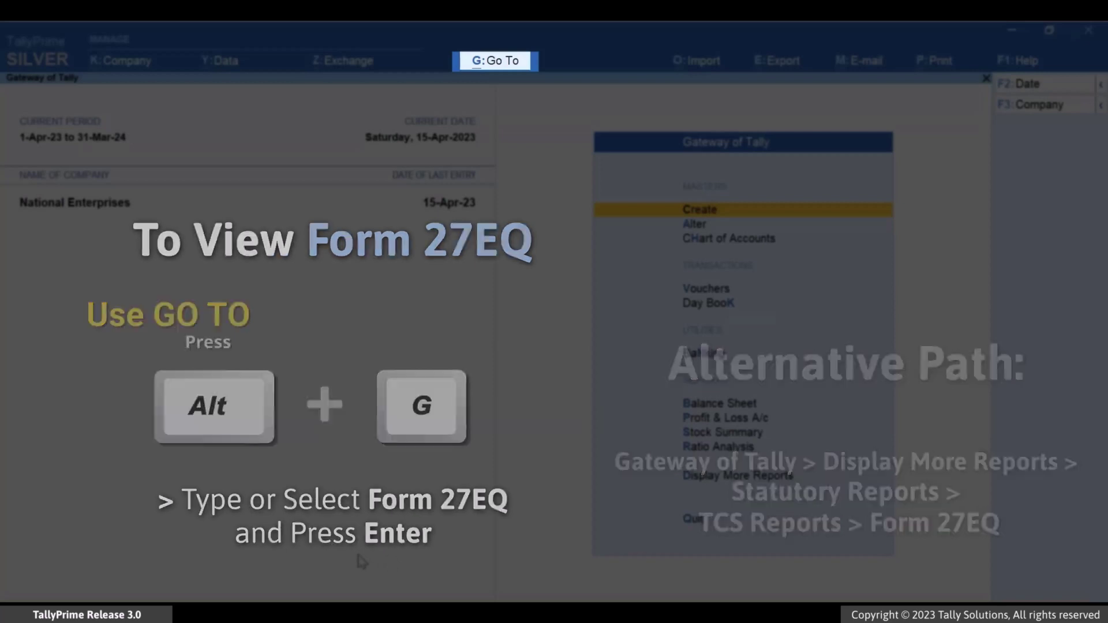
# Open the Form 27EQ report from the Go To list
pyautogui.hotkey('alt', 'g')
pyautogui.write('F')
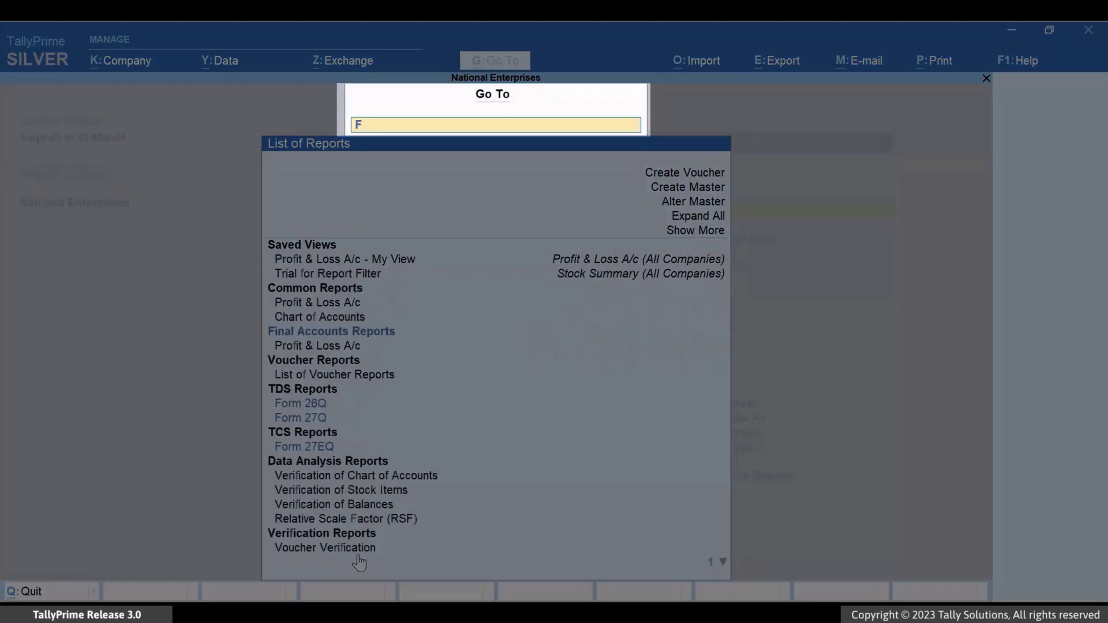
pyautogui.write('orm')
pyautogui.press('Down')
pyautogui.press('Down')
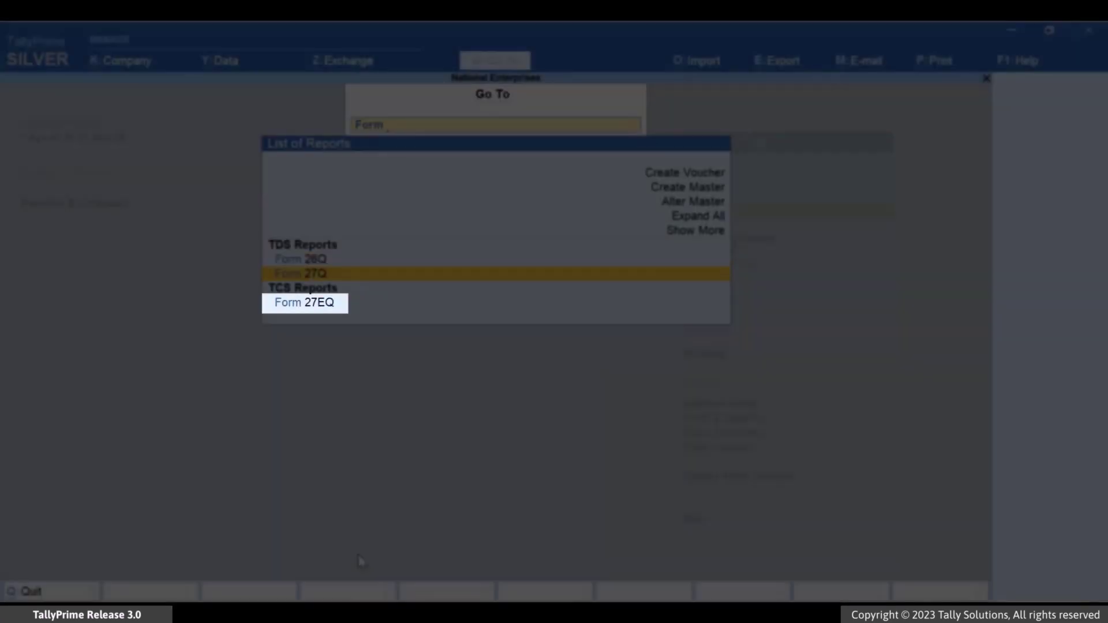
pyautogui.press('Return')
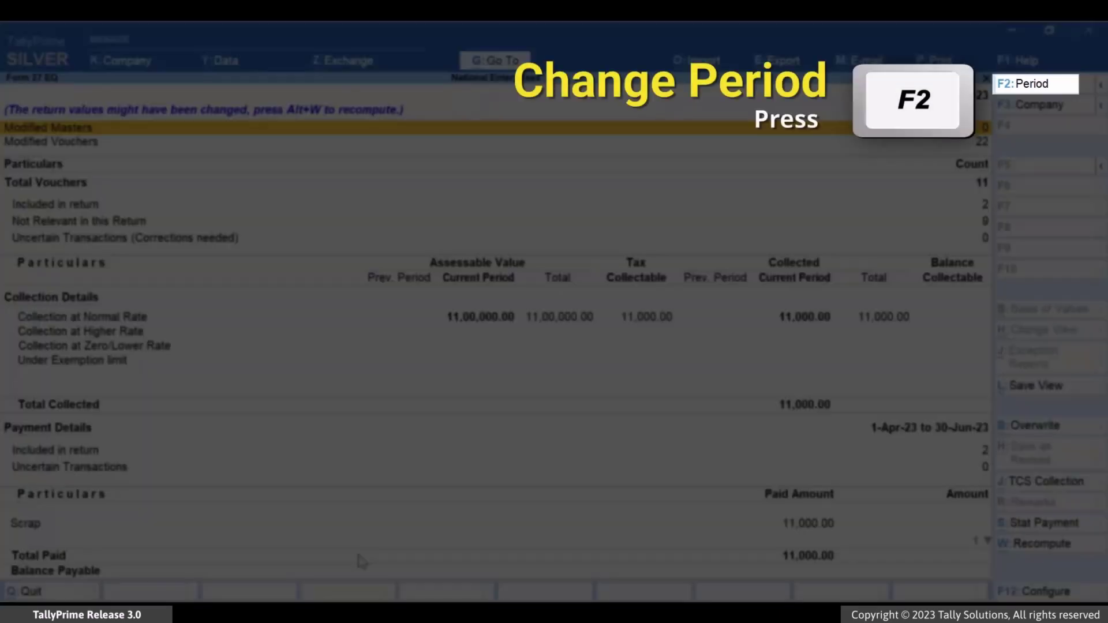
# Keep period 1-4-2023 to 30-6-2023 and save the Form 27EQ return, confirming Yes
pyautogui.press('F2')
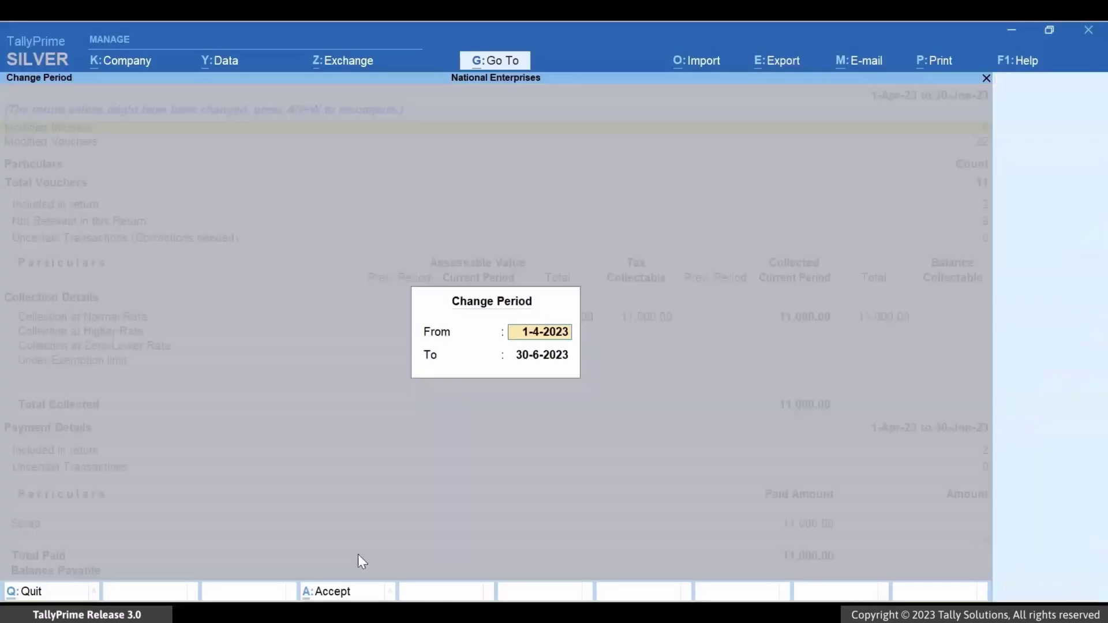
pyautogui.press('Return')
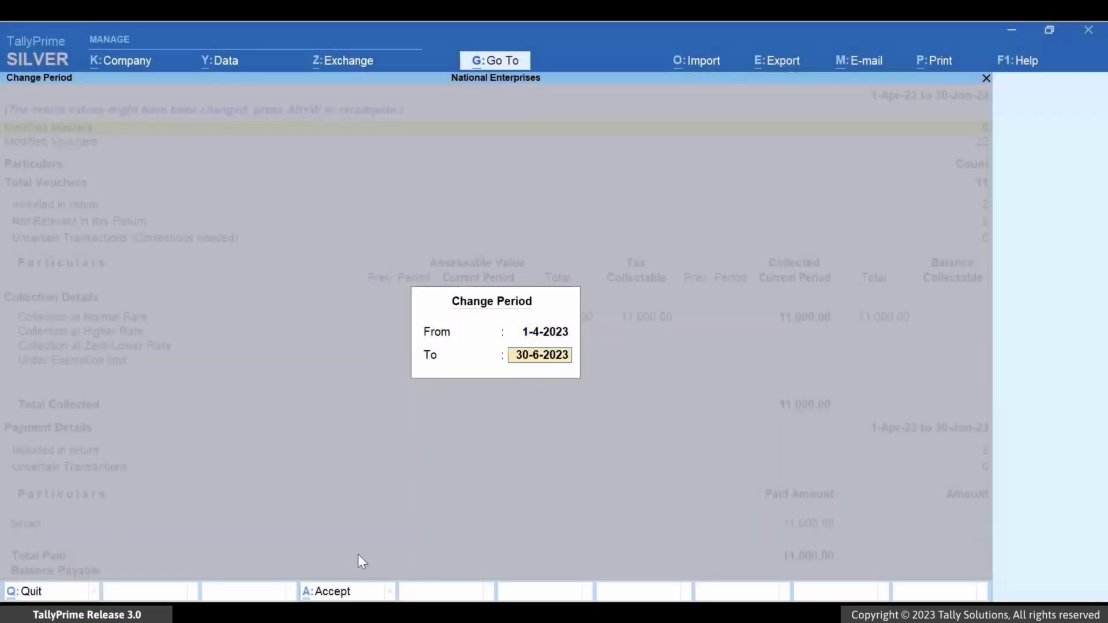
pyautogui.press('Return')
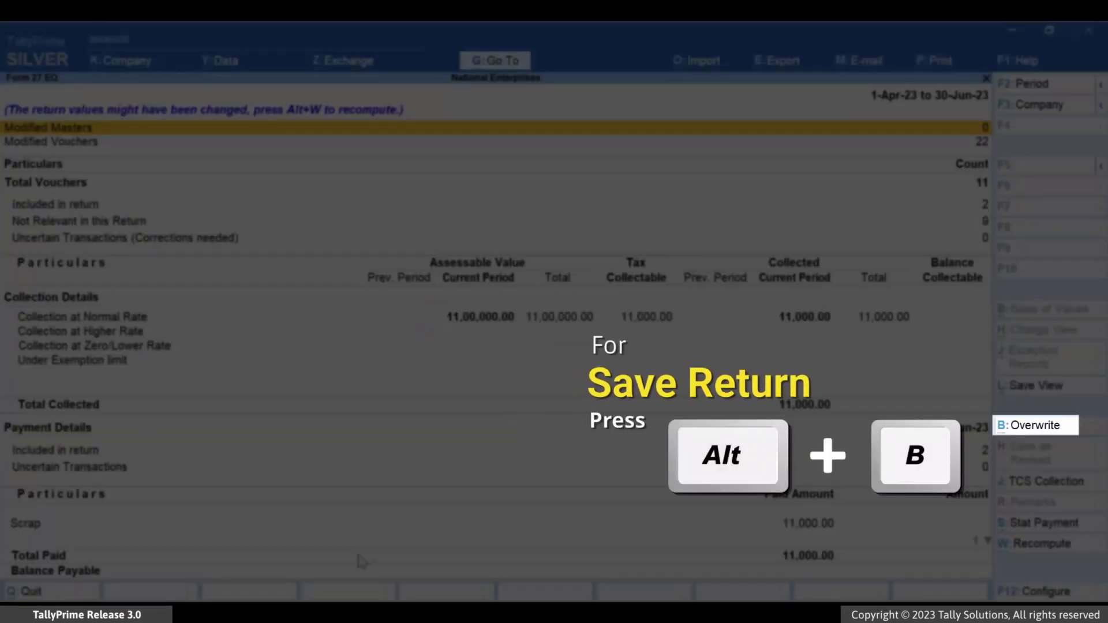
pyautogui.hotkey('alt', 'b')
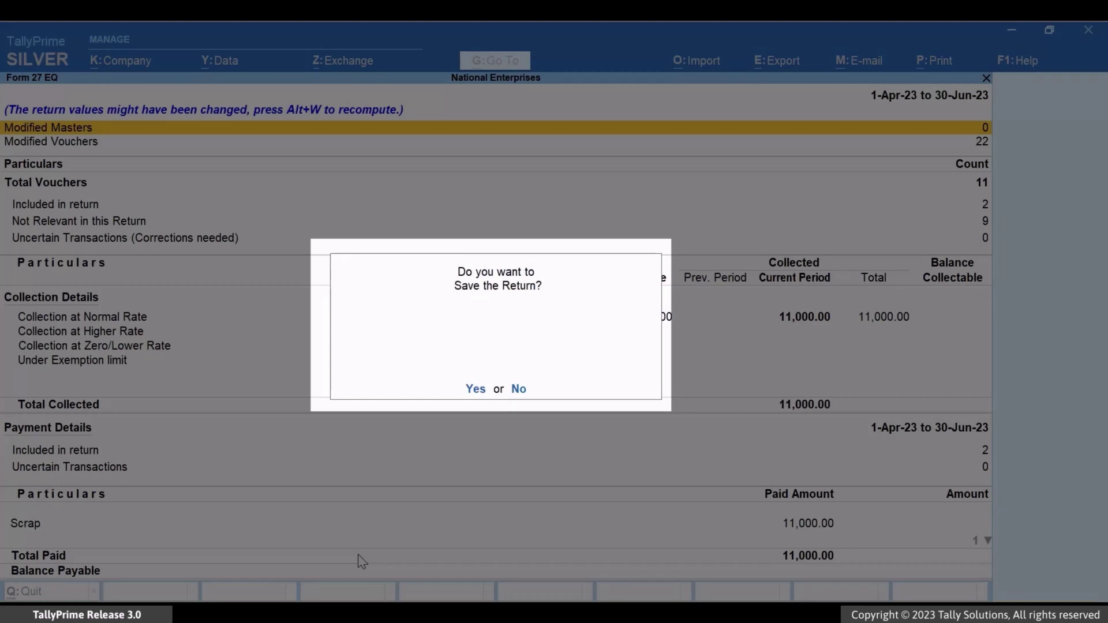
pyautogui.press('y')
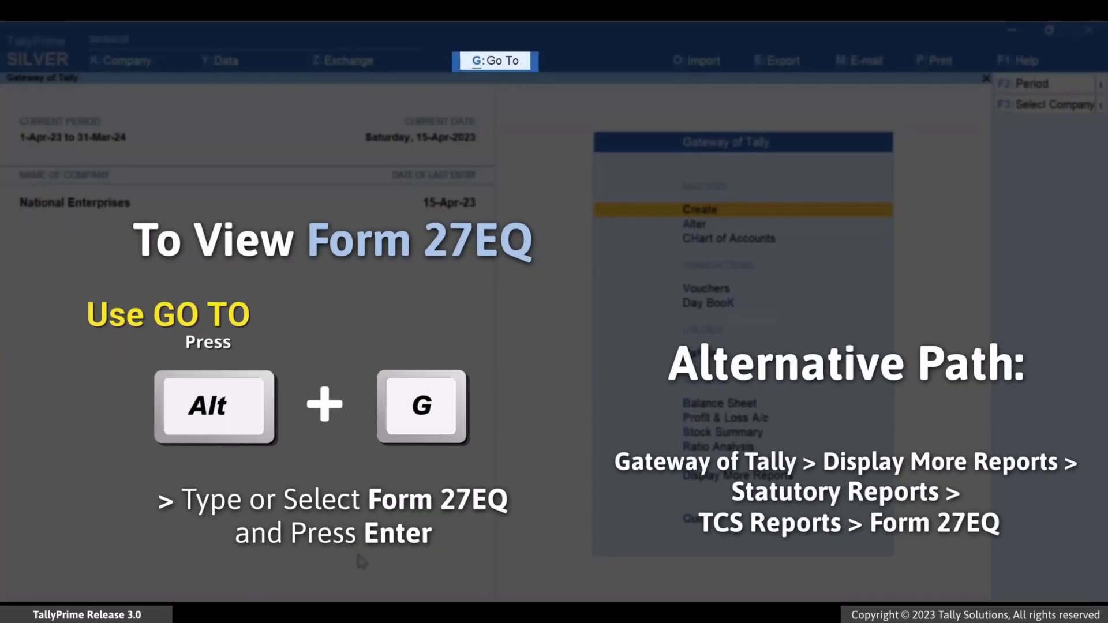
# Reopen Form 27EQ and choose E-Return from its export options
pyautogui.hotkey('alt', 'g')
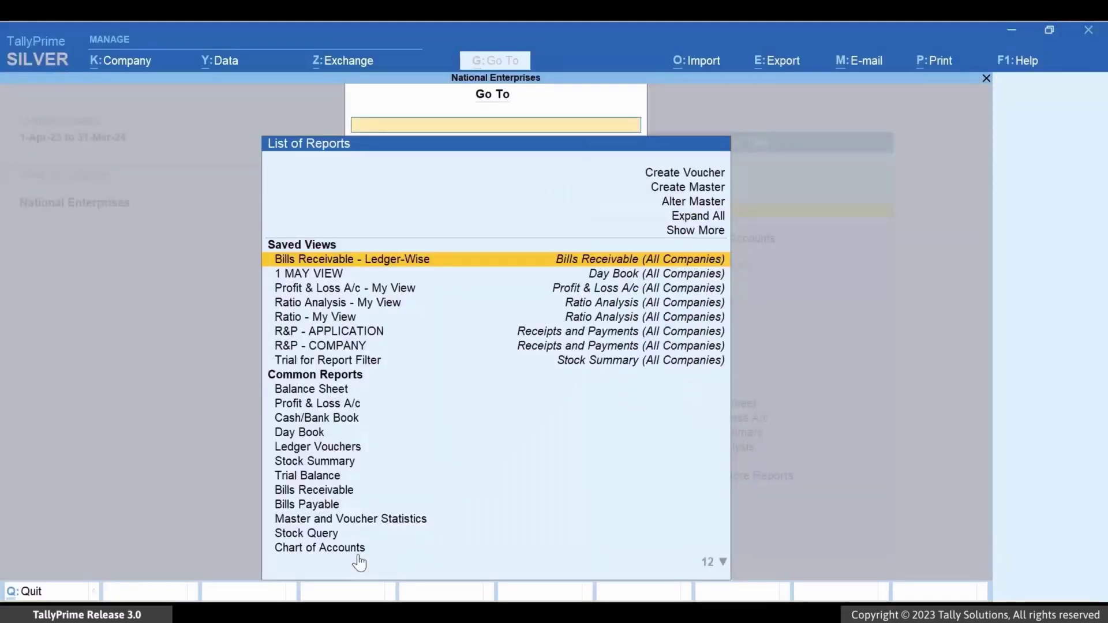
pyautogui.write('Form')
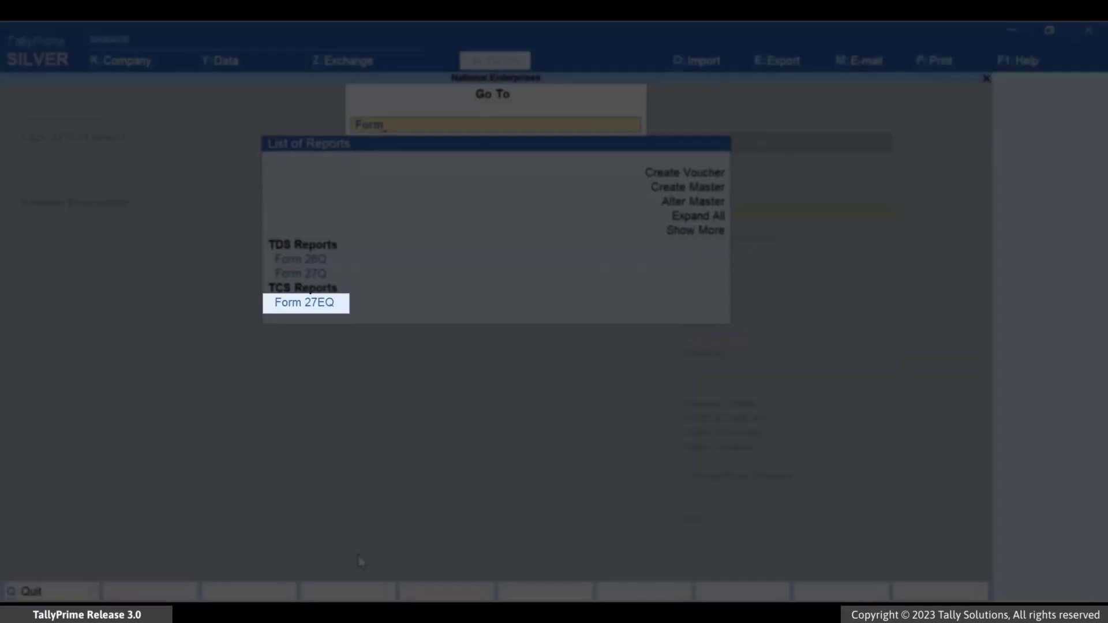
pyautogui.press('Down')
pyautogui.press('Down')
pyautogui.press('Down')
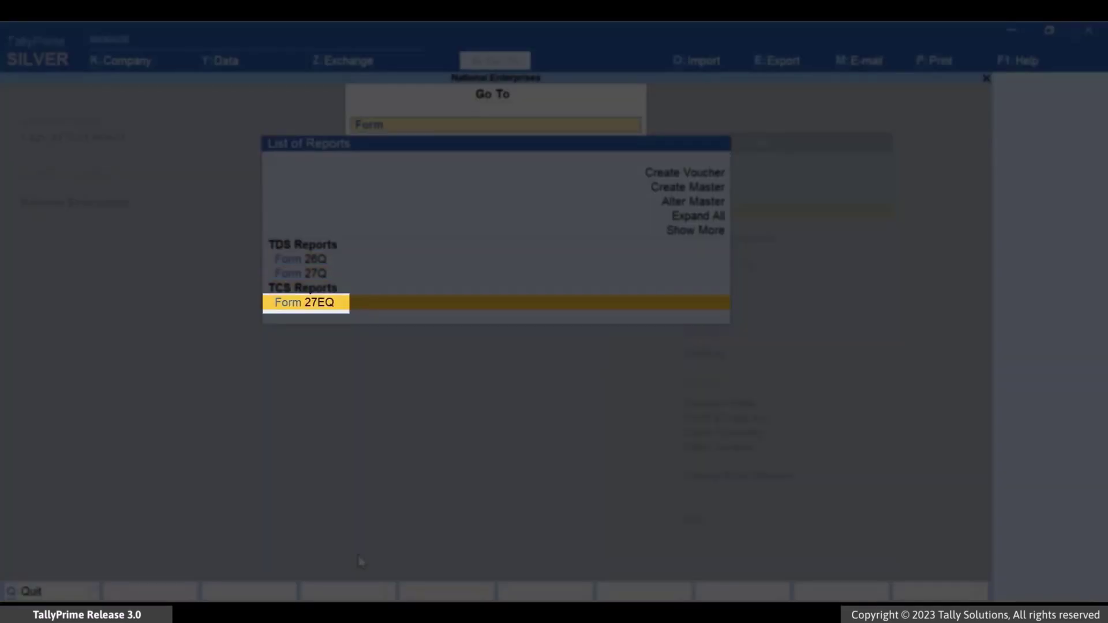
pyautogui.press('Return')
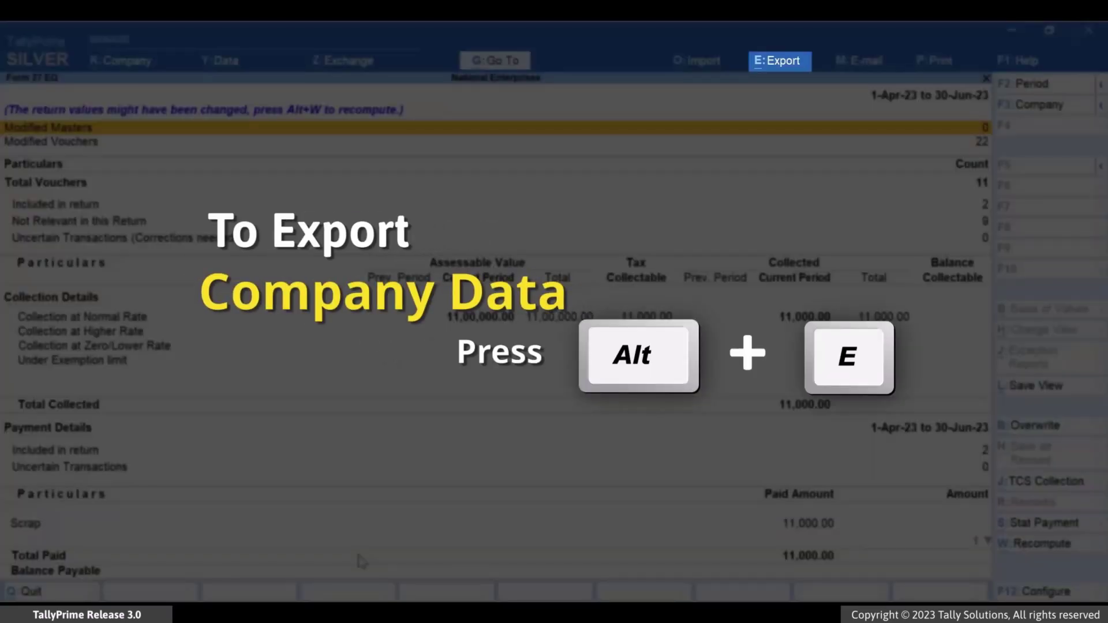
pyautogui.hotkey('alt', 'e')
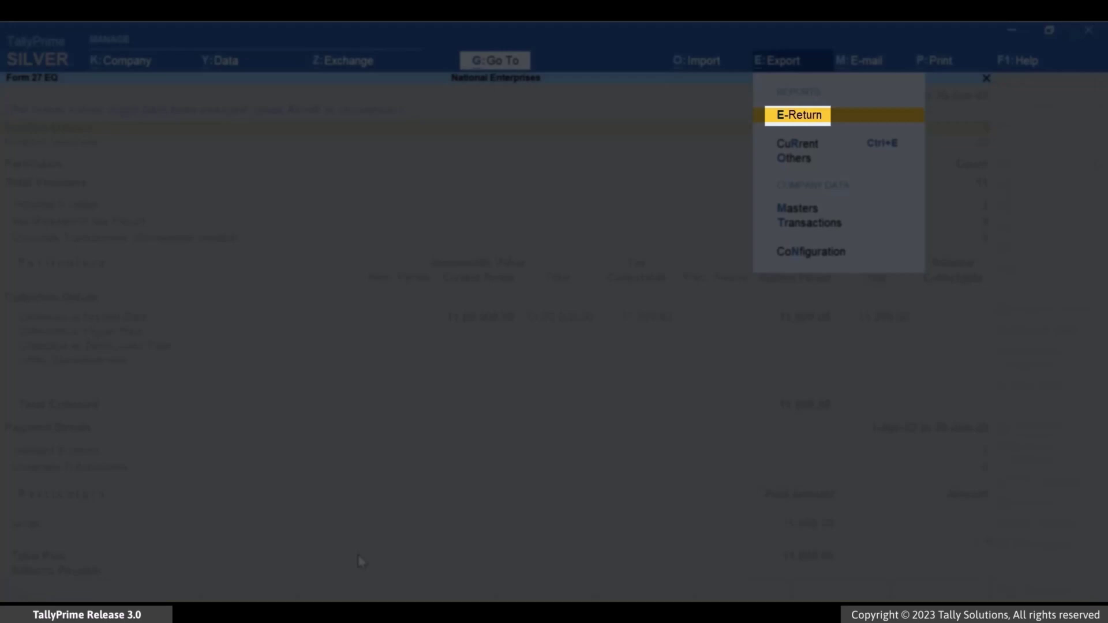
pyautogui.press('Return')
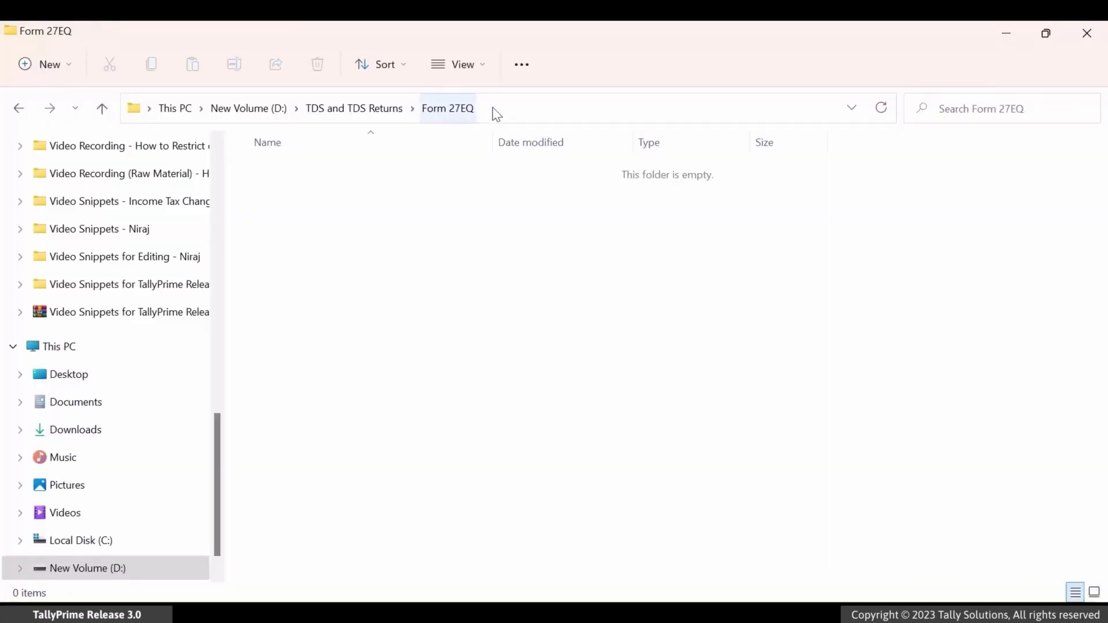
# Use D:\TDS and TDS Returns\Form 27EQ as the export folder path for Tally.txt
pyautogui.click(518, 107)
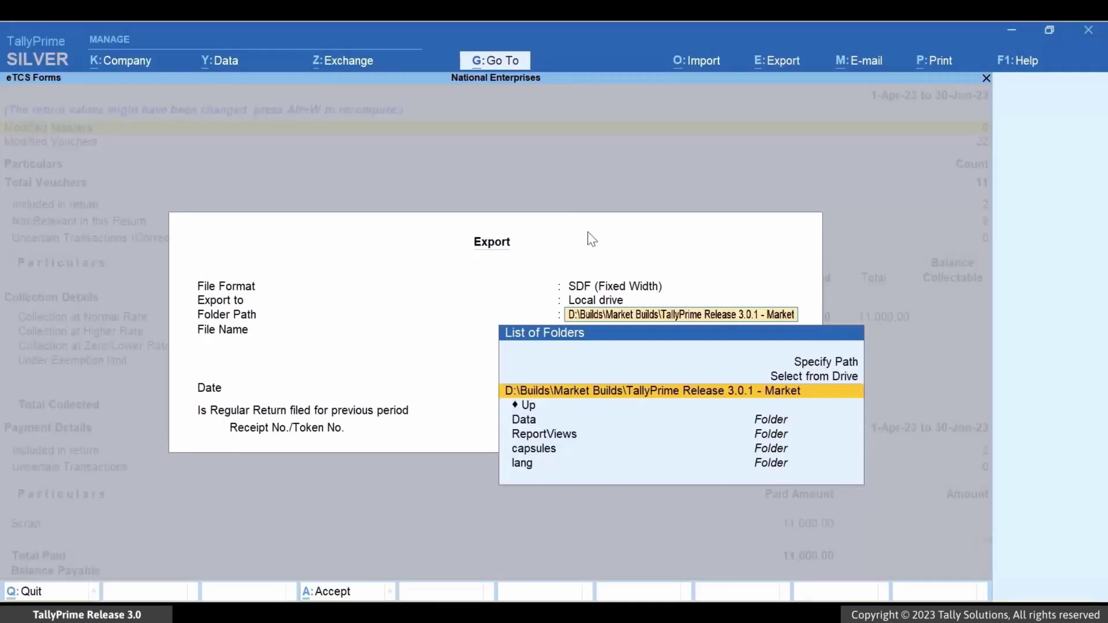
pyautogui.hotkey('ctrl', 'alt', 'v')
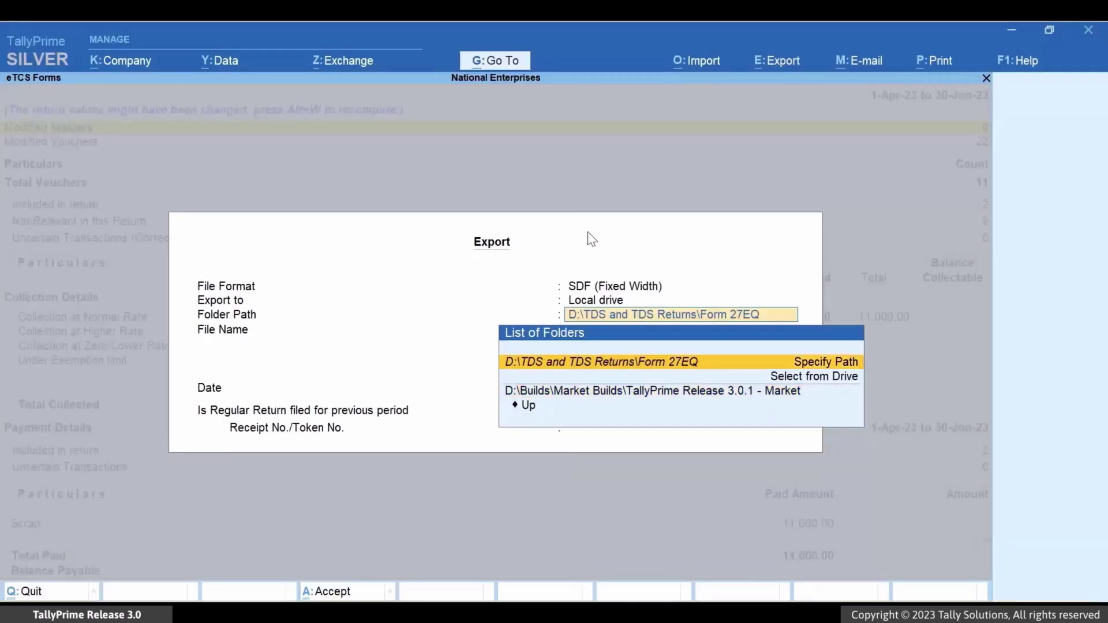
pyautogui.press('Return')
# Date the return 30-6-2023, set Regular Return filed to No, and export it
pyautogui.press('Return')
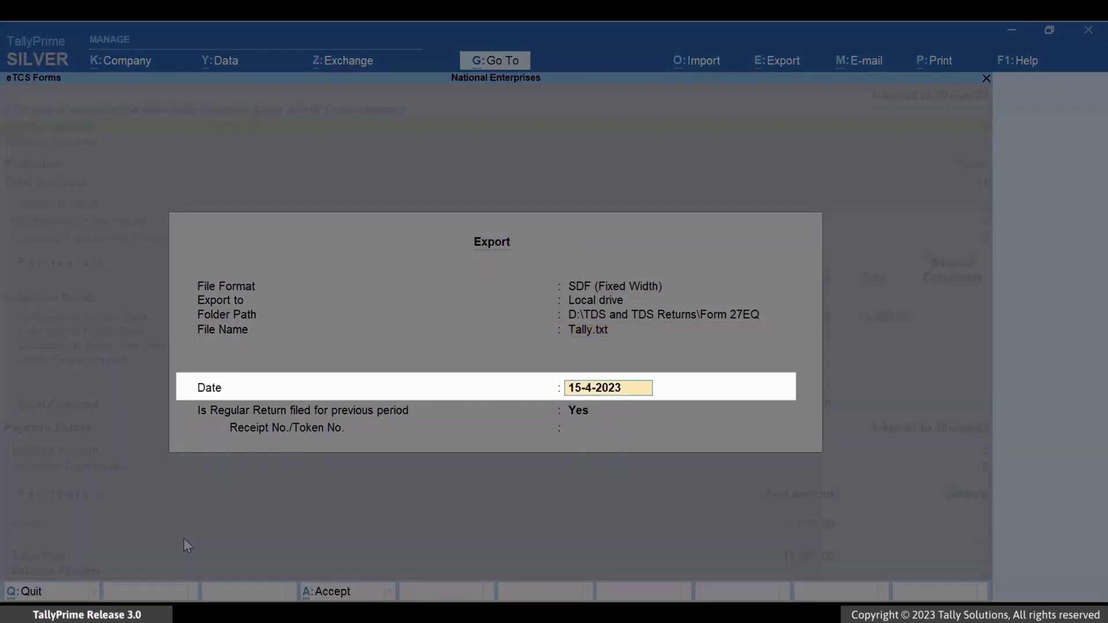
pyautogui.write('30-6')
pyautogui.press('Return')
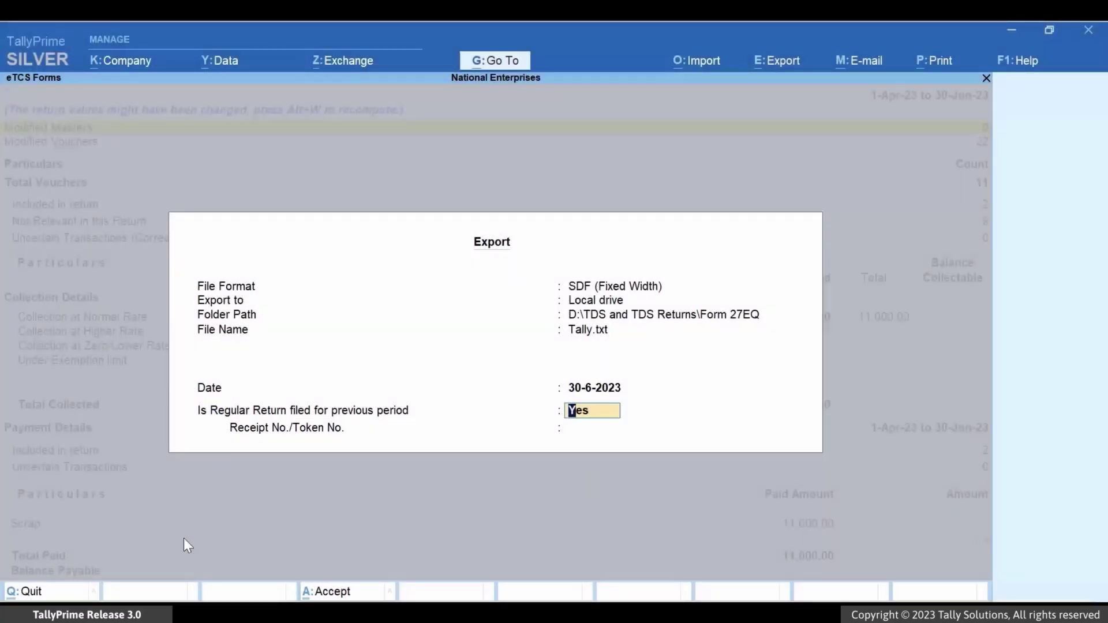
pyautogui.write('No')
pyautogui.press('Return')
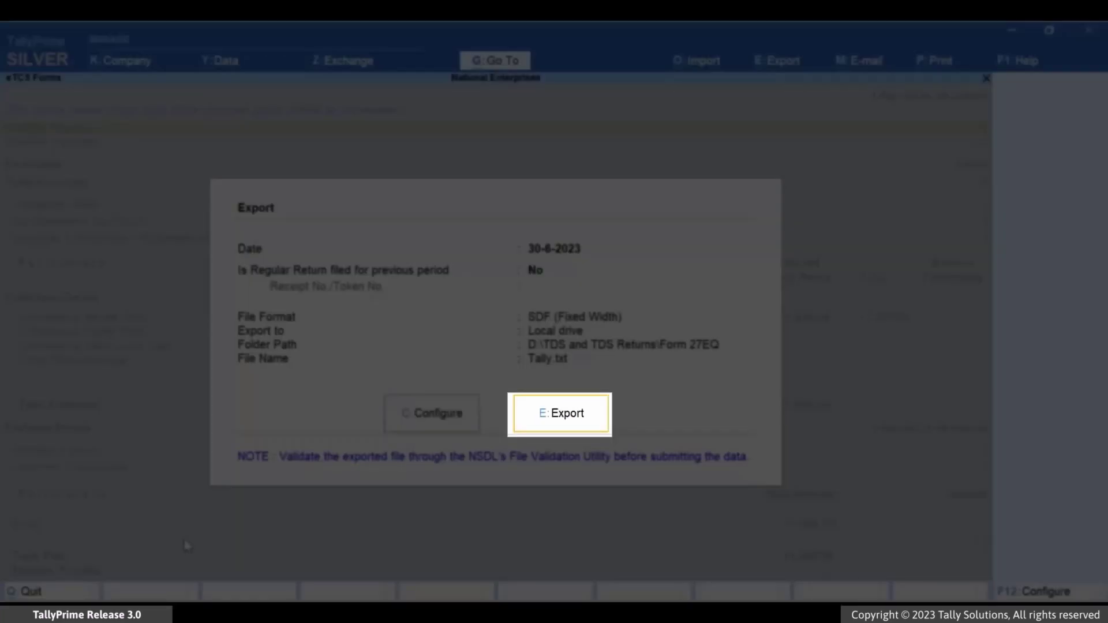
pyautogui.press('e')
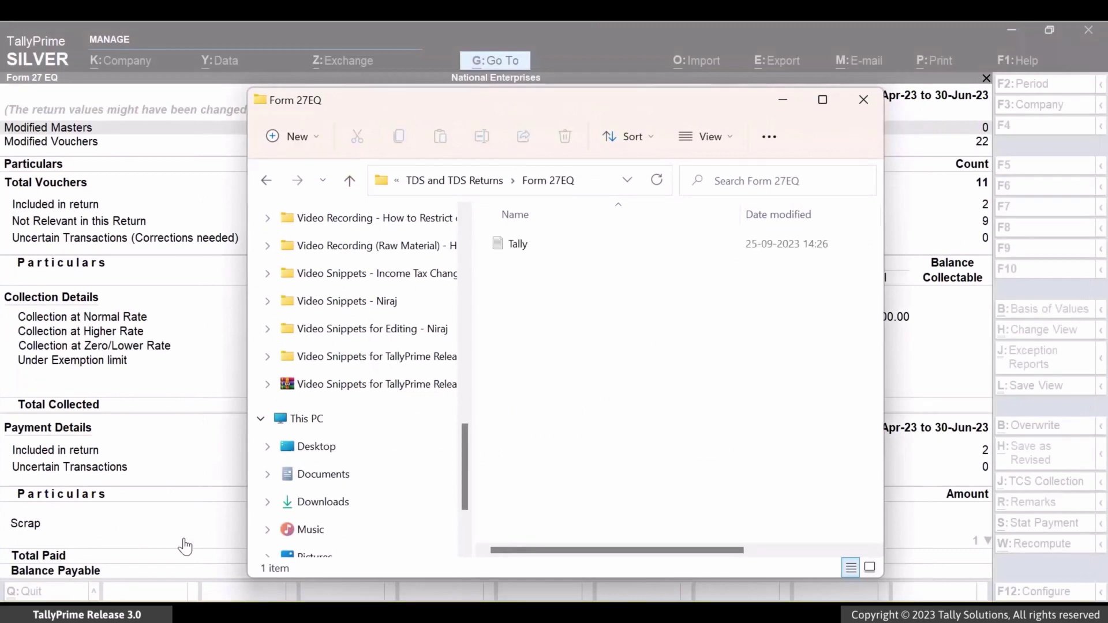
# Open the Form 27EQ Tally file in Notepad, end the line-4 DD record with ^N^^^^^, and save
pyautogui.click(822, 100)
pyautogui.doubleClick(332, 178)
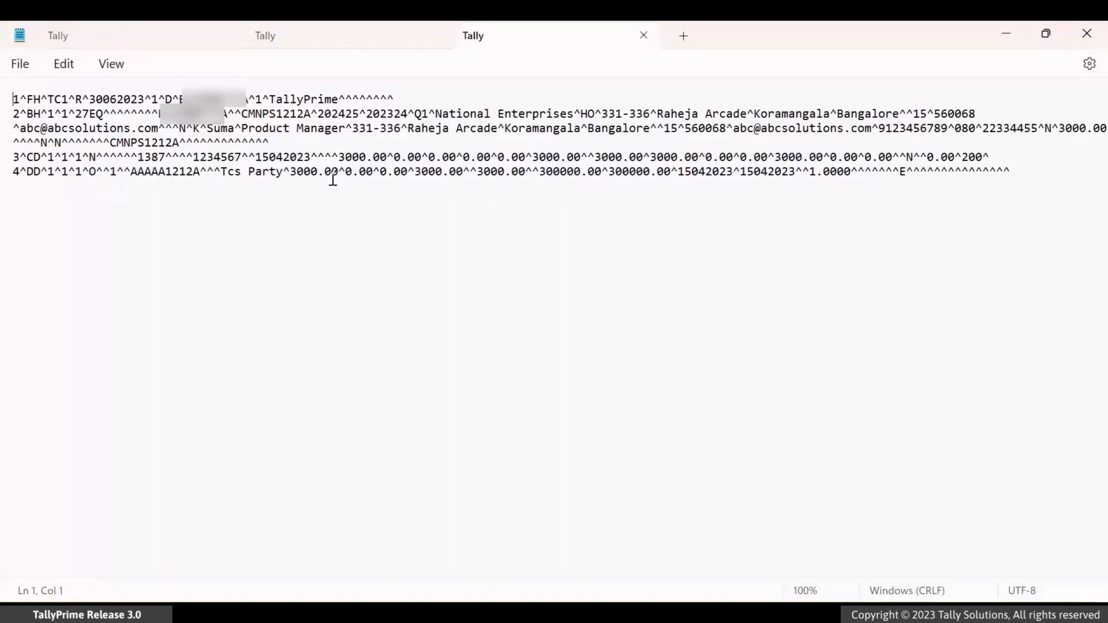
pyautogui.hotkey('ctrl', 'End')
pyautogui.moveTo(27, 171); pyautogui.dragTo(38, 169)
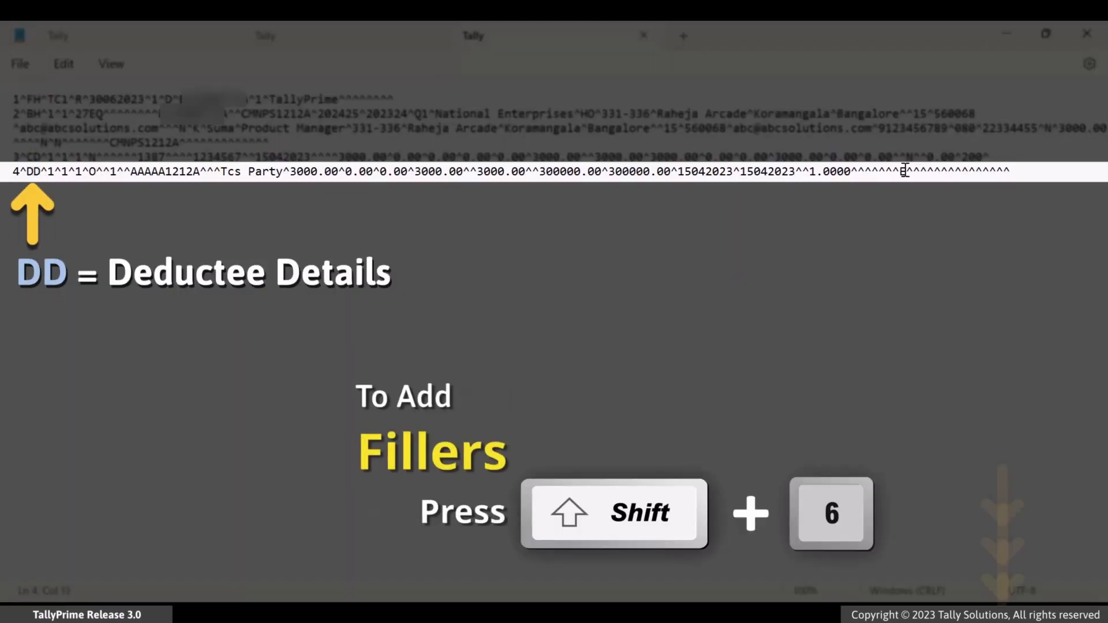
pyautogui.click(1018, 170)
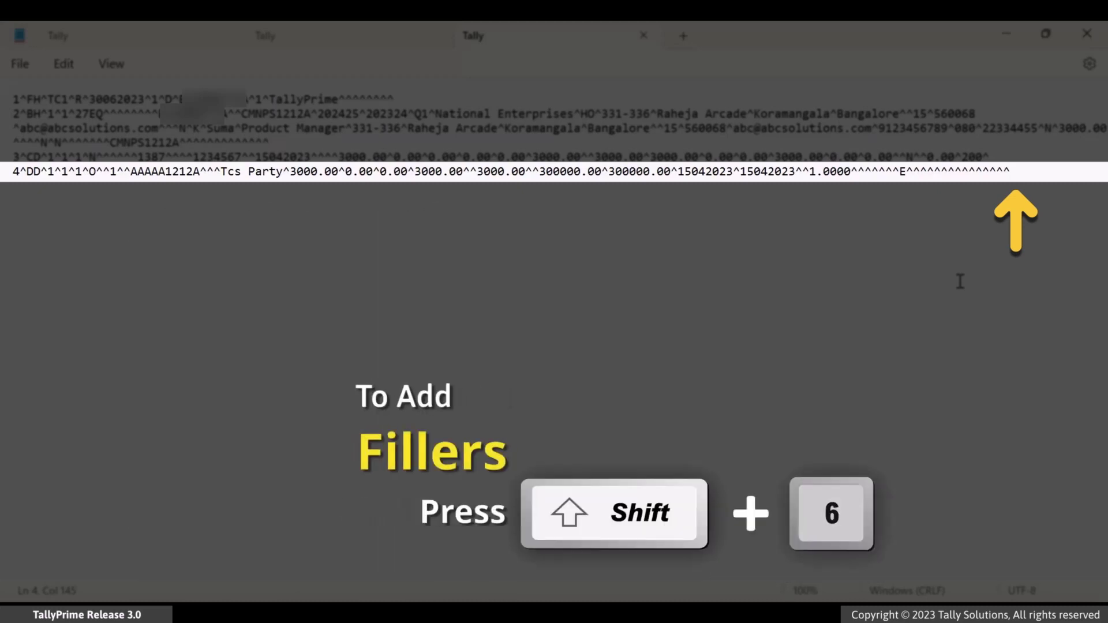
pyautogui.write('^N^^^^^')
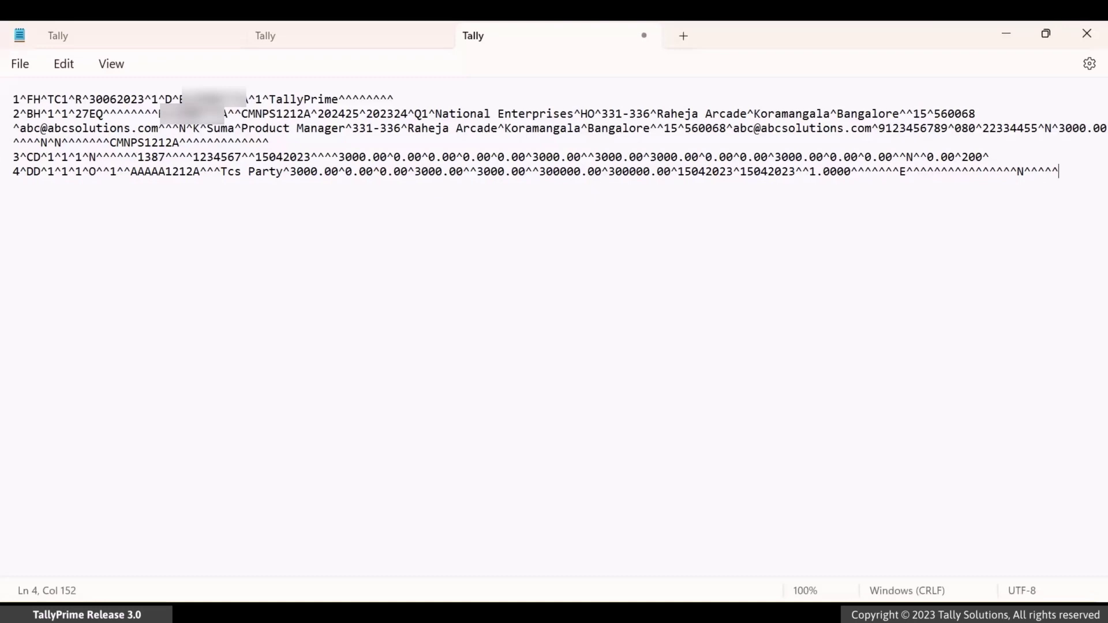
pyautogui.hotkey('ctrl', 's')
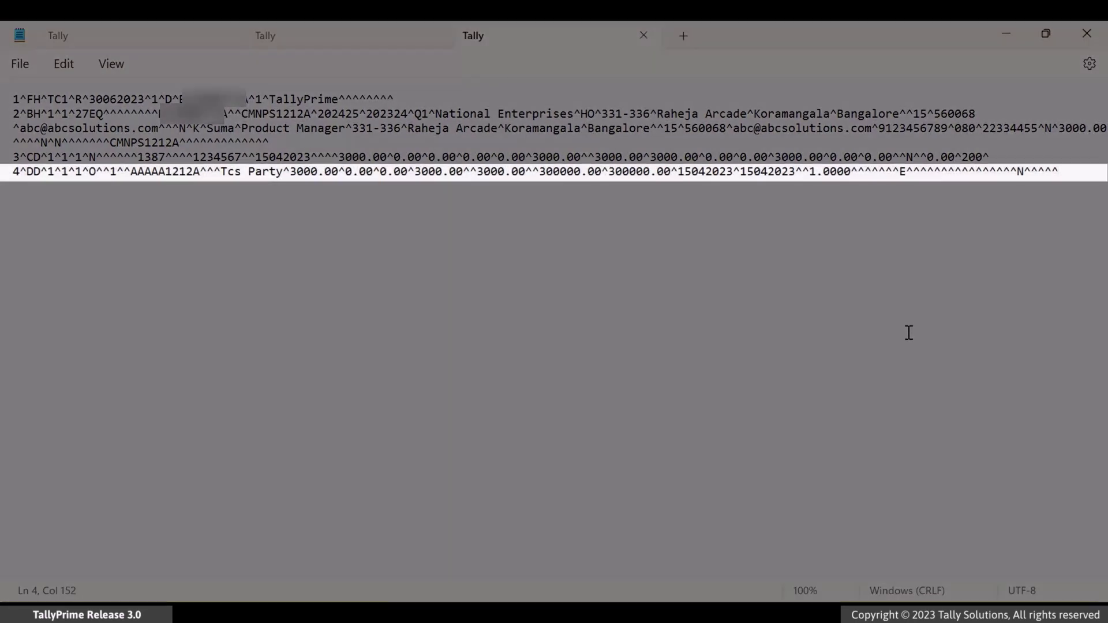